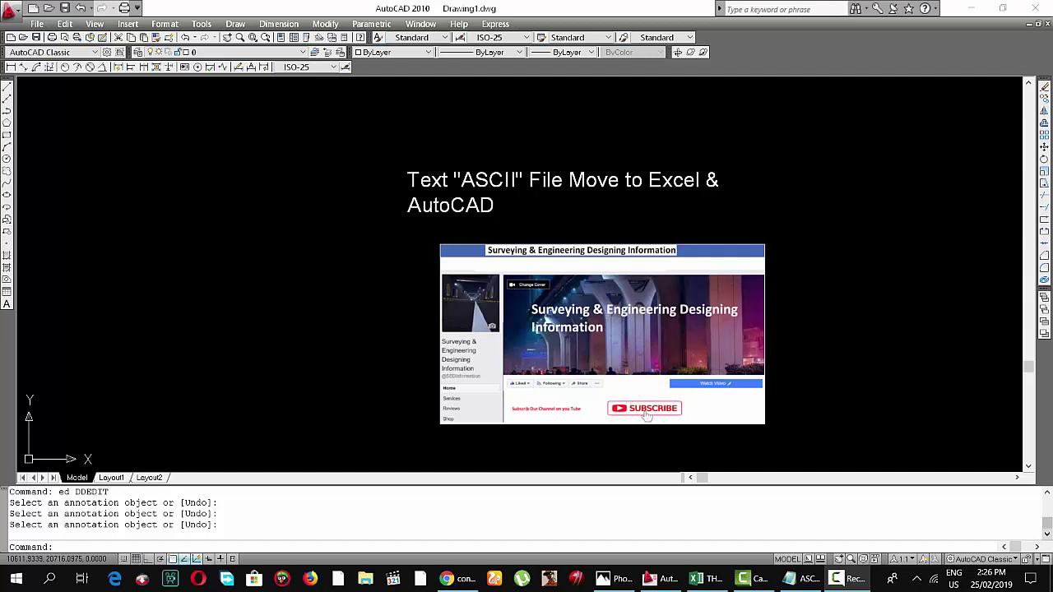
Minimize the empty AutoCAD 2010 drawing so the desktop with ASCII.txt is visible.
click(971, 8)
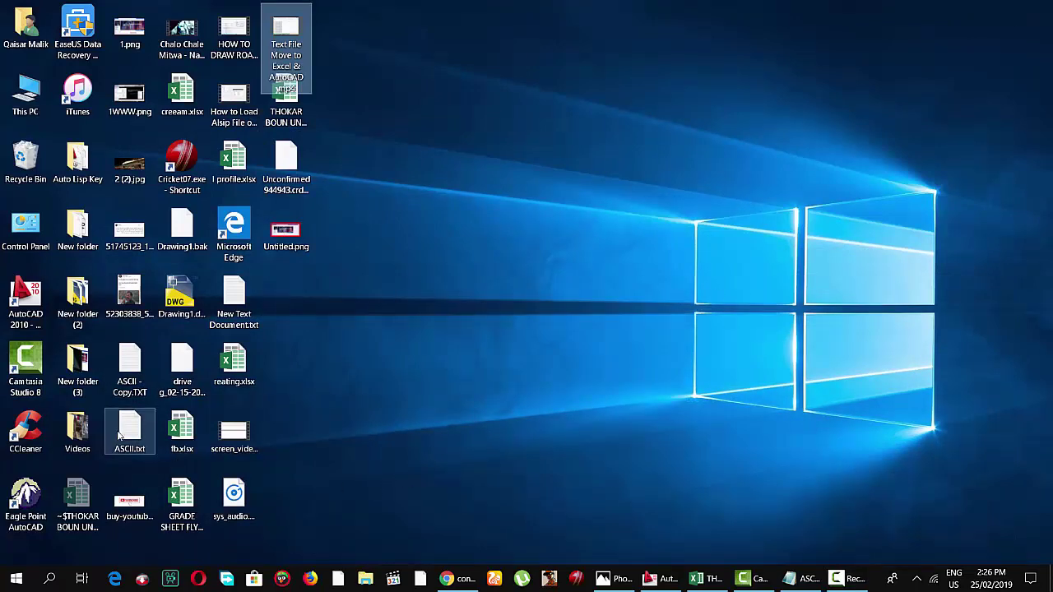
Open ASCII.txt in a maximized Notepad, scroll through the comma-separated points, then minimize it.
double_click(133, 433)
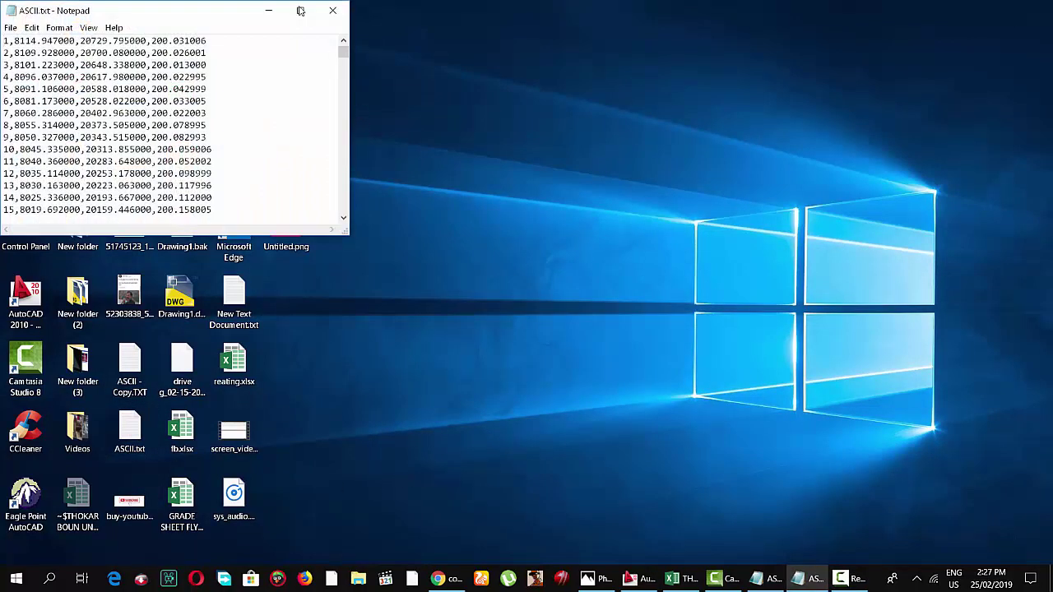
click(300, 10)
scroll(246, 224, down, 5)
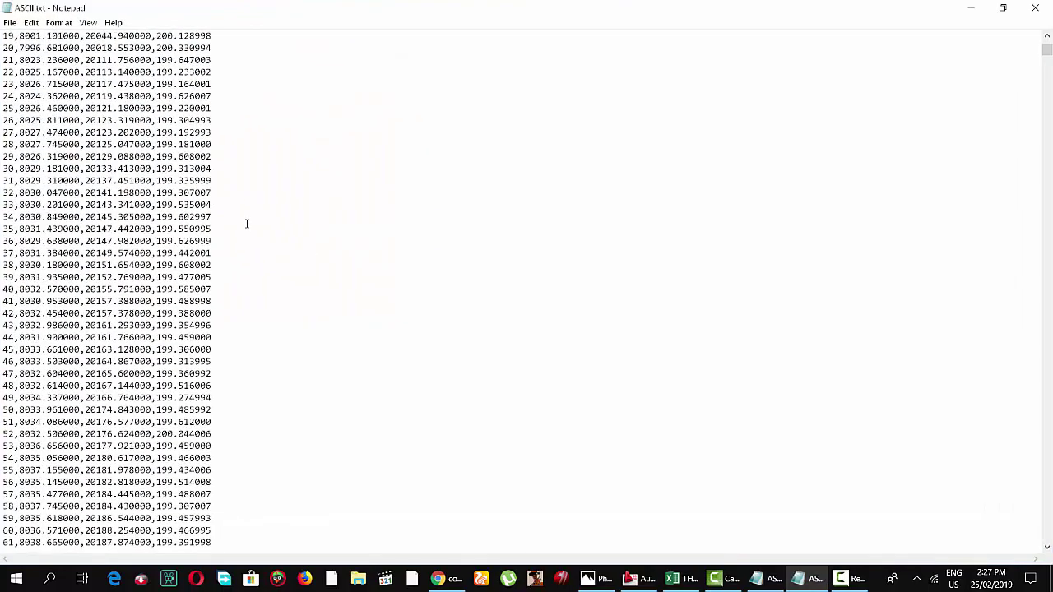
scroll(246, 223, down, 10)
scroll(246, 224, down, 6)
scroll(246, 224, down, 7)
scroll(247, 223, down, 8)
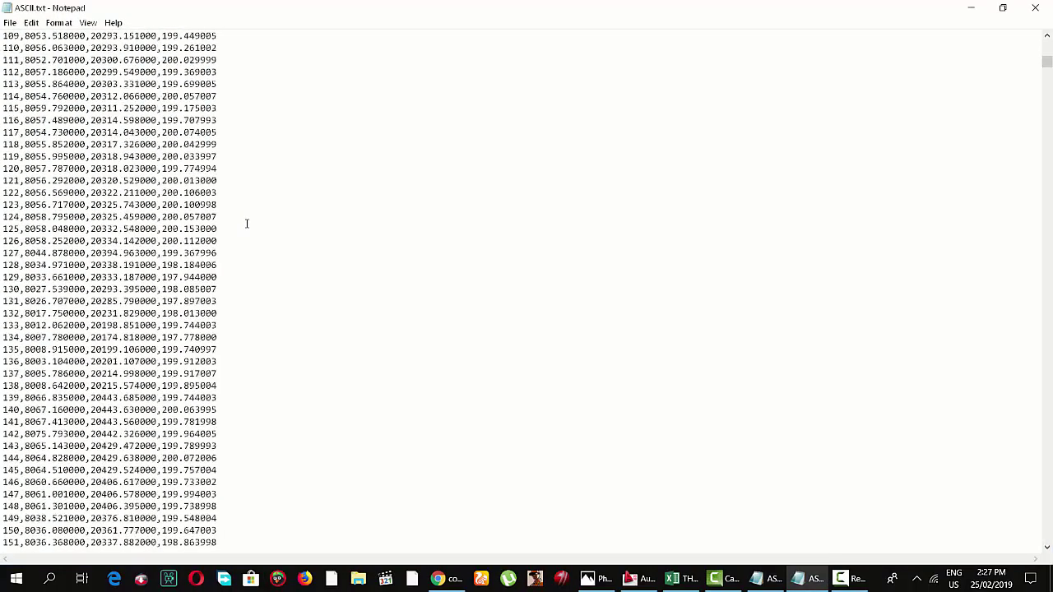
scroll(247, 222, down, 7)
scroll(247, 223, down, 8)
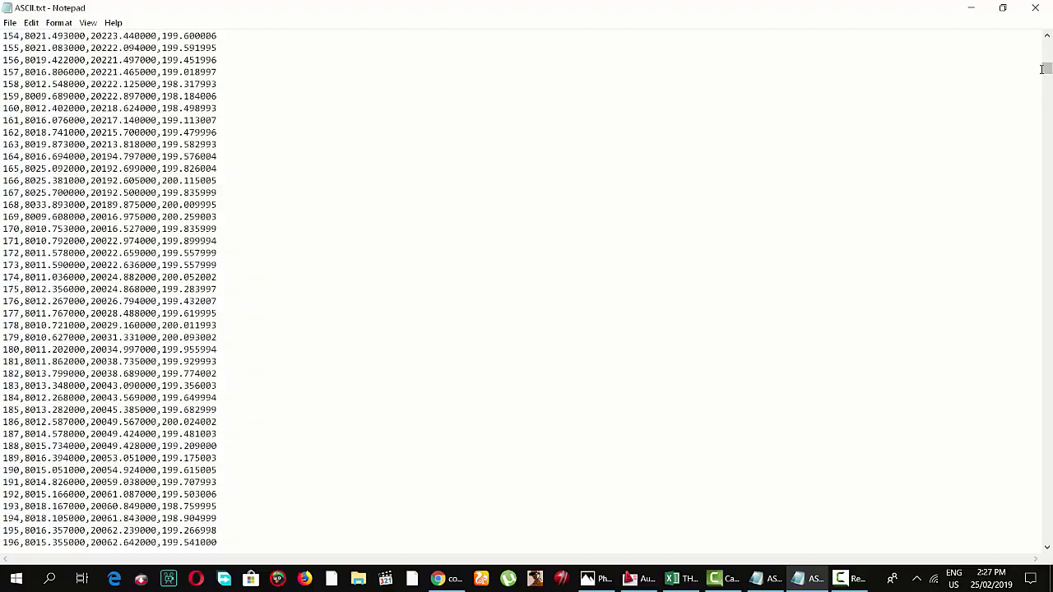
mouse_move(1046, 69)
mouse_down()
mouse_move(1048, 529)
mouse_move(1046, 55)
mouse_move(1046, 69)
mouse_up()
click(972, 9)
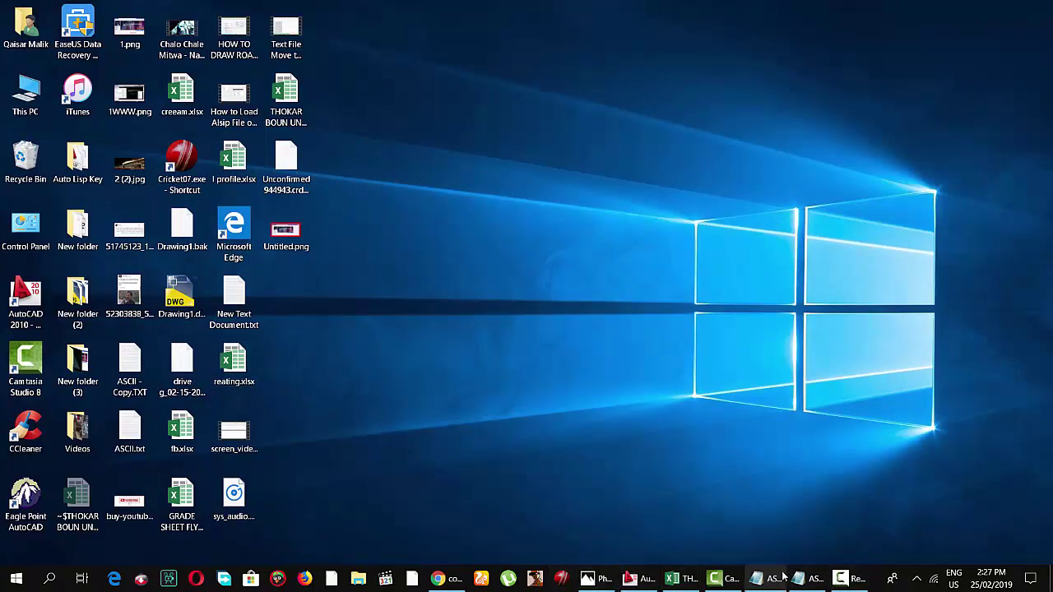
Copy all point lines from ASCII.txt in Notepad and switch to the Excel workbook.
click(808, 579)
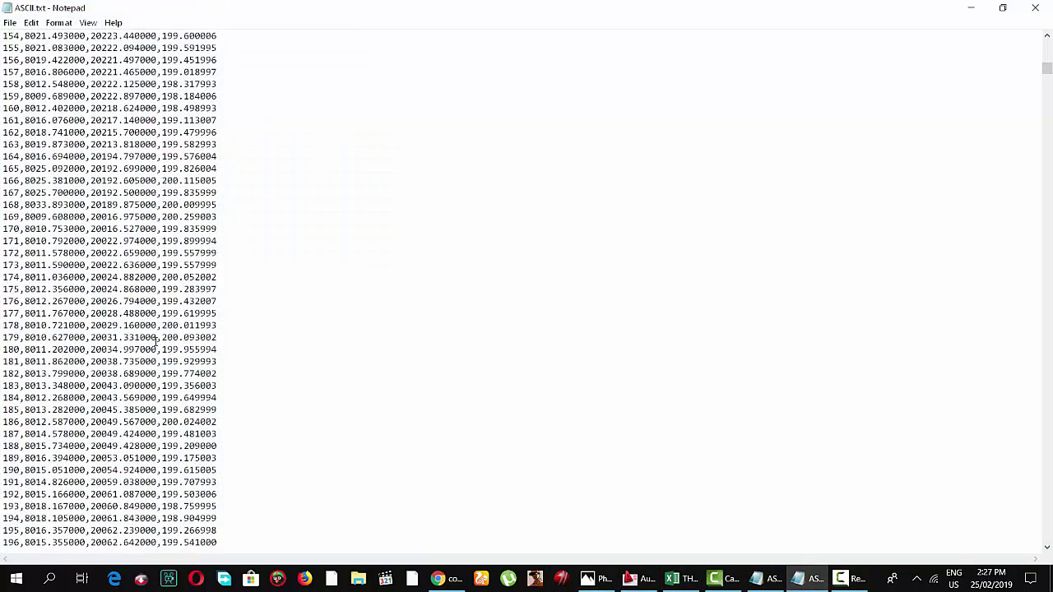
scroll(250, 237, up, 5)
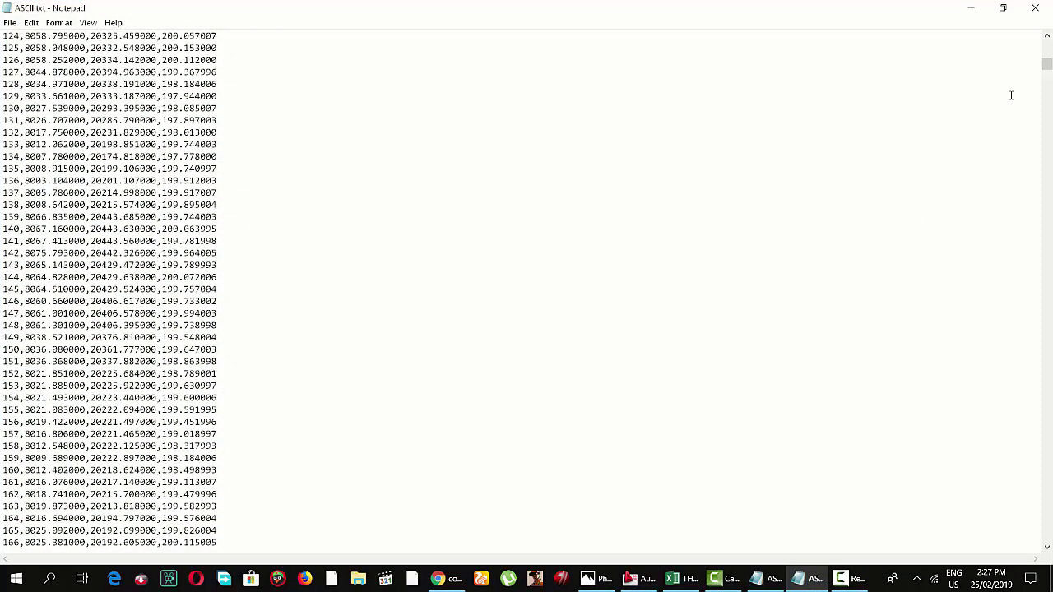
key(ctrl+a)
scroll(112, 288, up, 9)
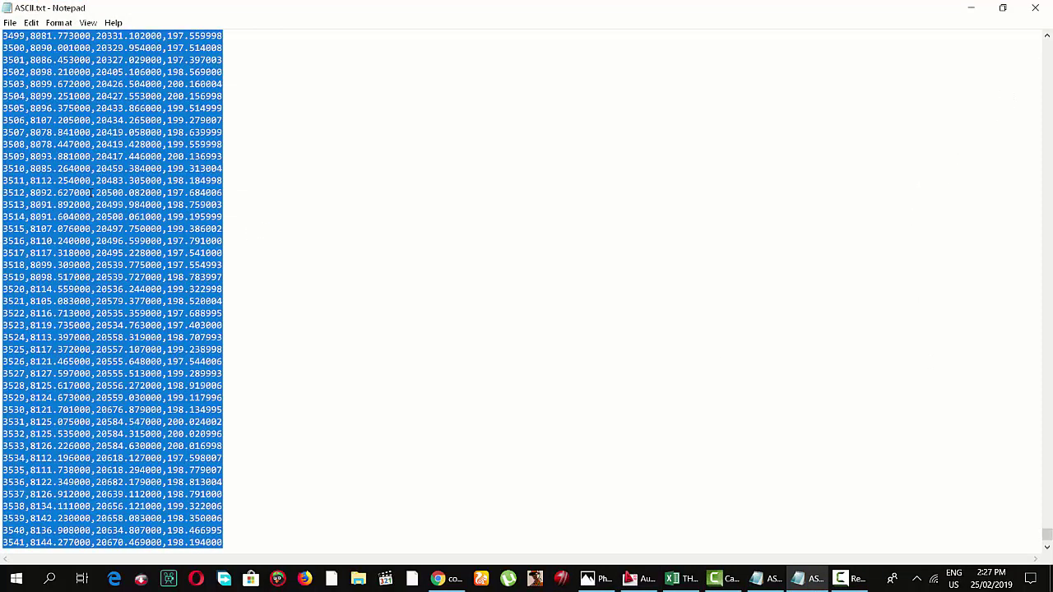
right_click(100, 175)
click(119, 213)
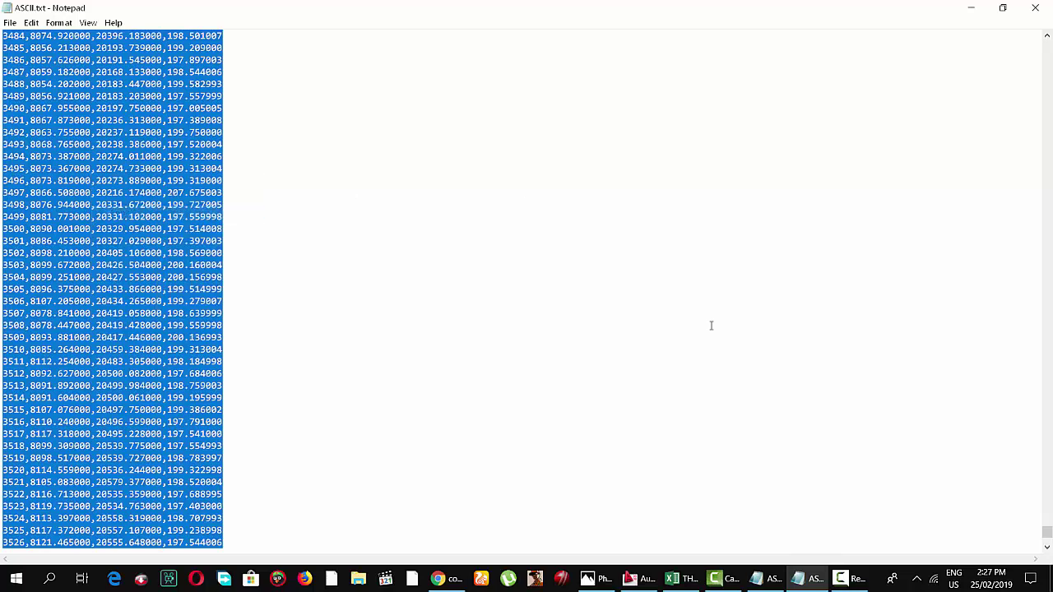
click(679, 579)
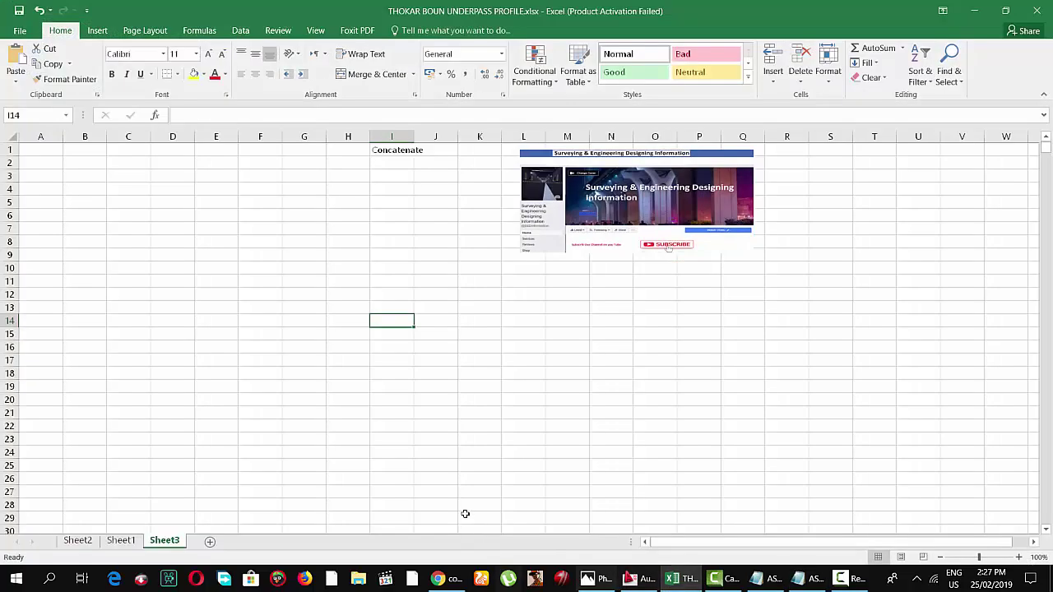
Paste the copied point list into cell A4 of Sheet3 with Keep Text Only.
click(489, 372)
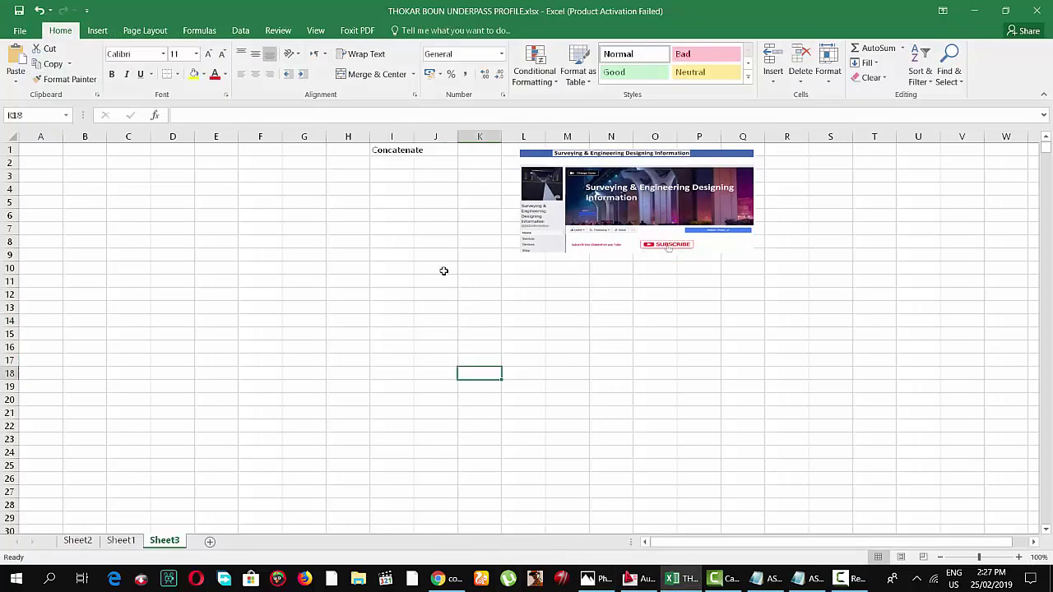
click(40, 165)
click(40, 189)
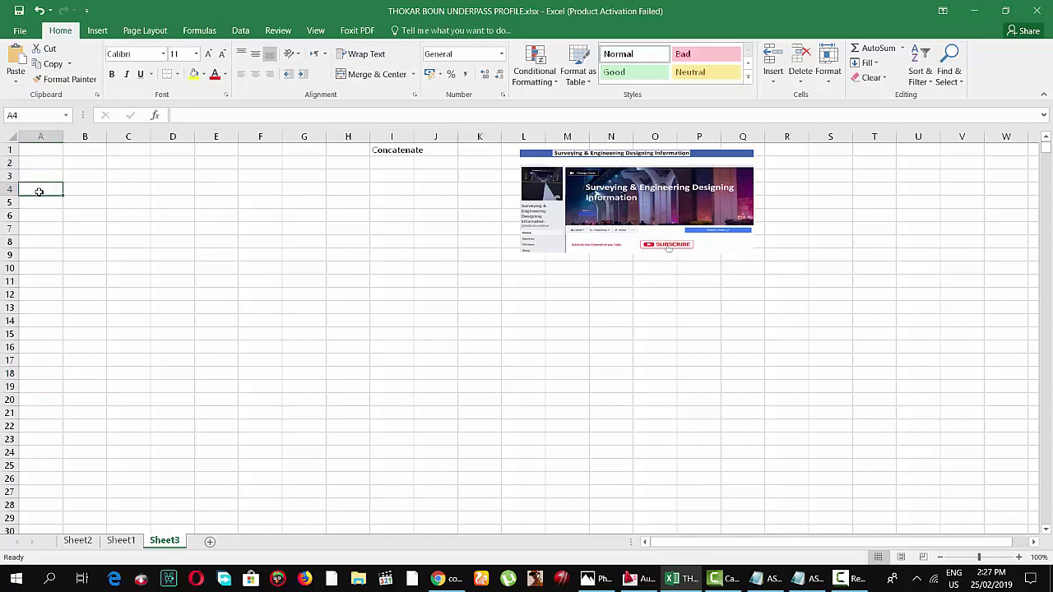
right_click(40, 189)
click(66, 249)
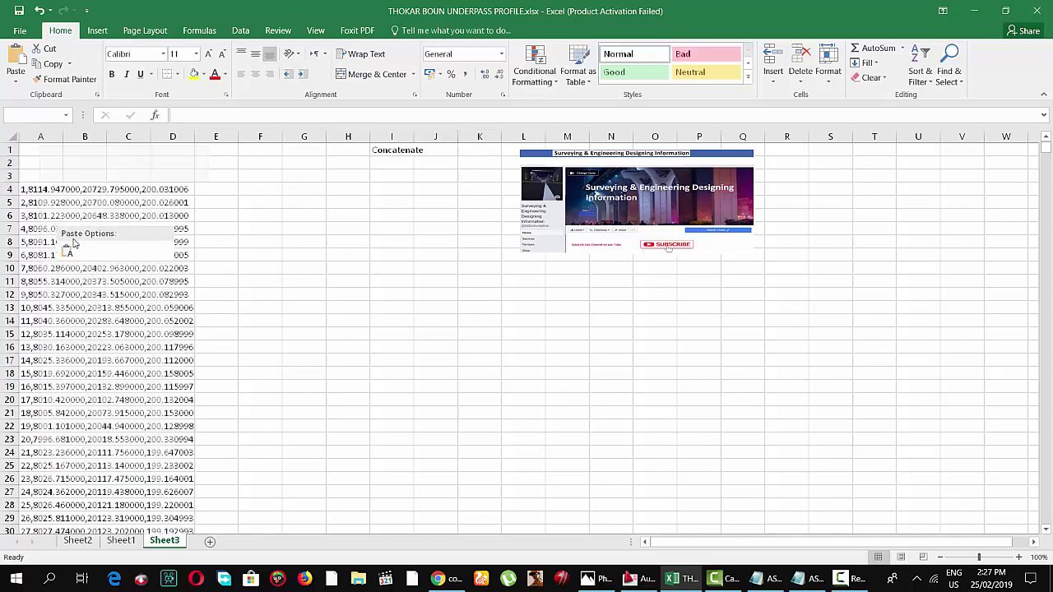
click(355, 293)
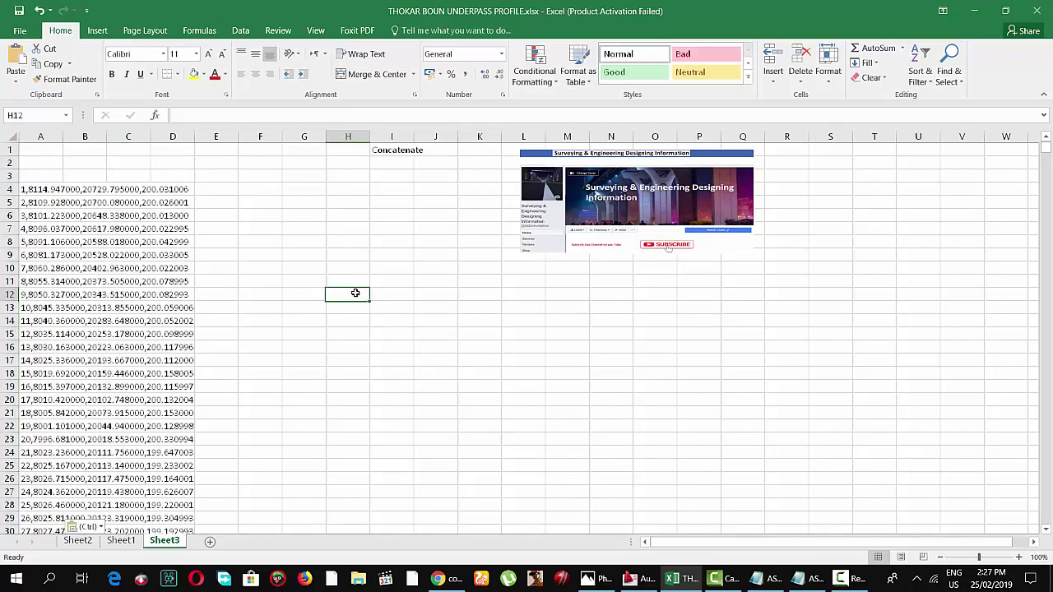
Check several pasted lines in column A, then select the whole column.
click(33, 188)
click(41, 228)
click(47, 268)
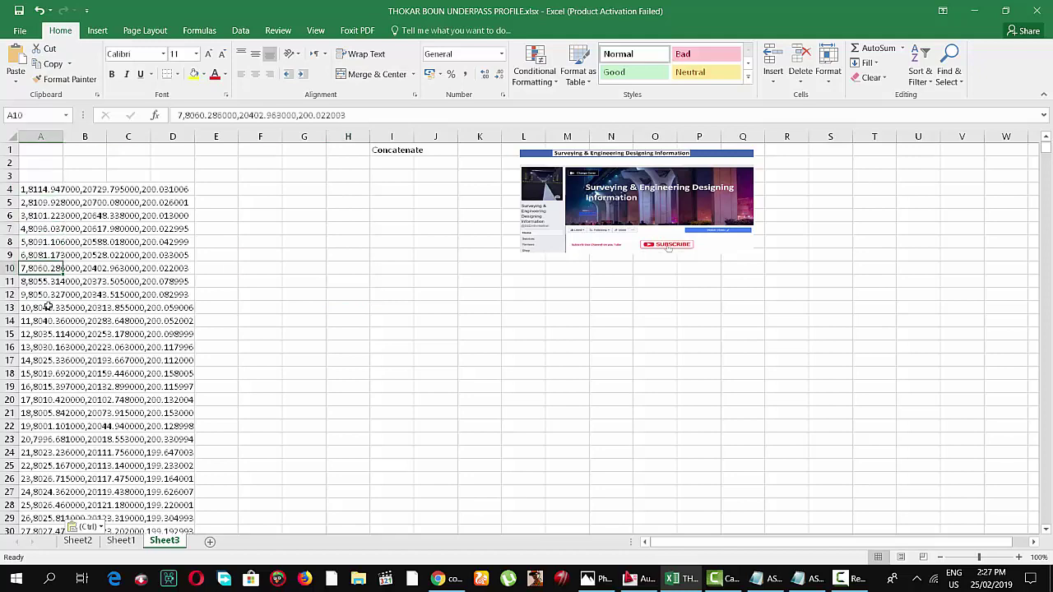
click(47, 308)
scroll(49, 308, down, 5)
scroll(49, 308, up, 4)
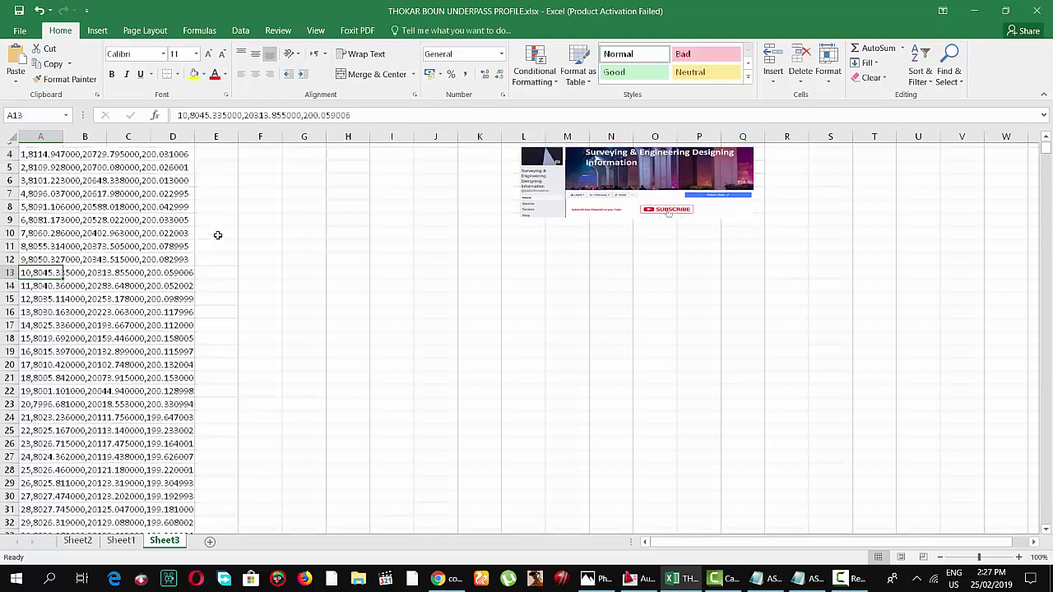
scroll(234, 232, up, 1)
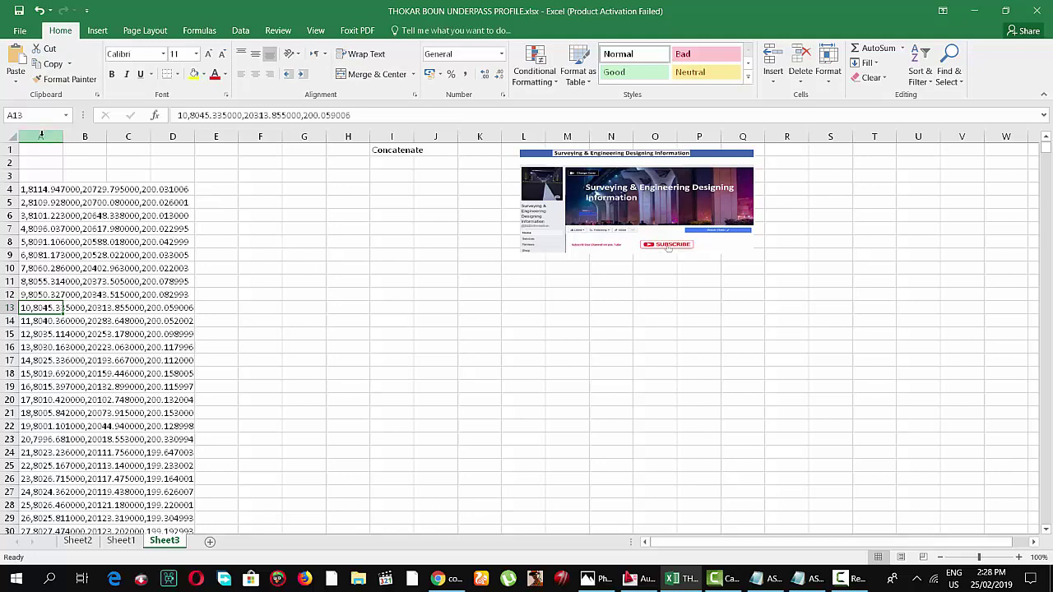
click(41, 134)
Split column A with Text to Columns, using Delimited and the Comma separator.
click(243, 31)
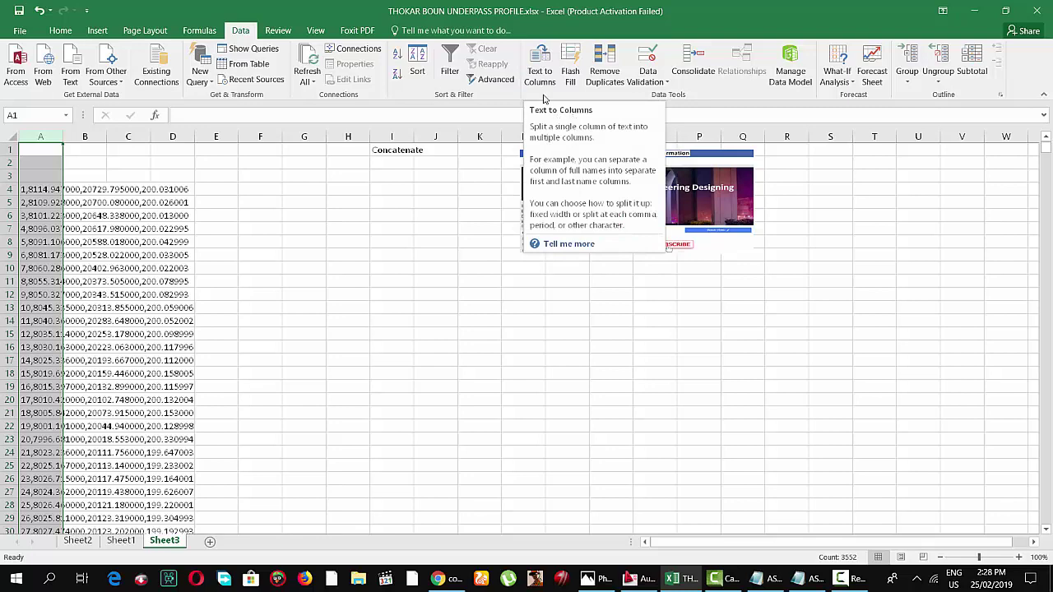
click(542, 69)
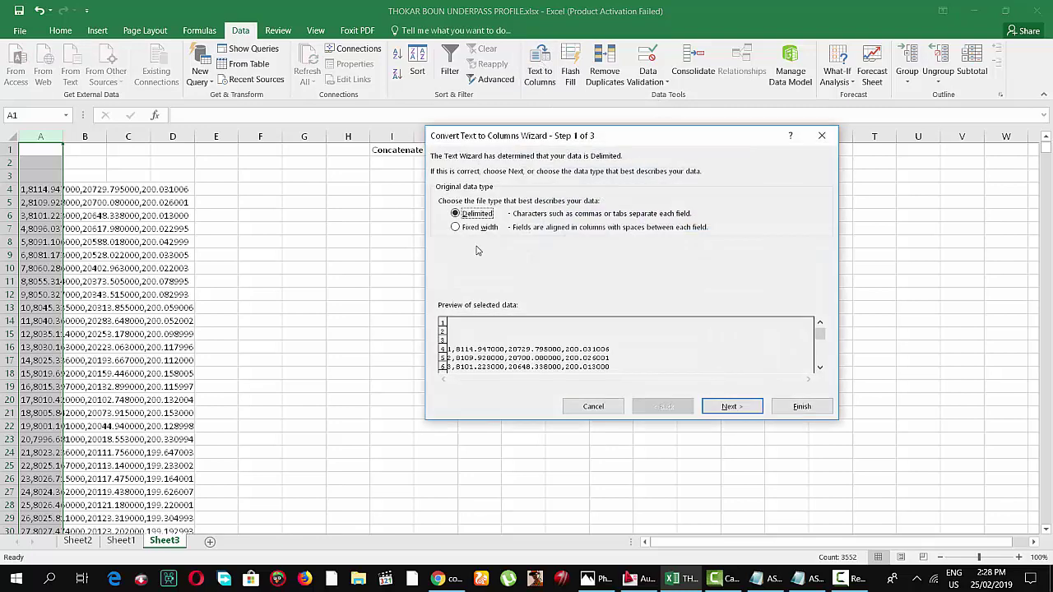
click(733, 406)
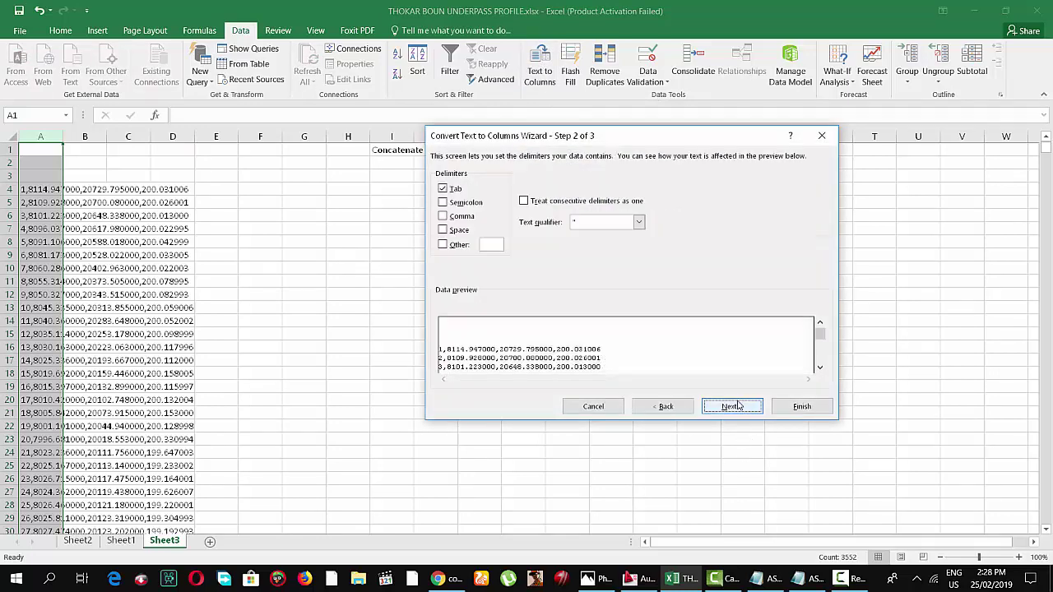
click(448, 221)
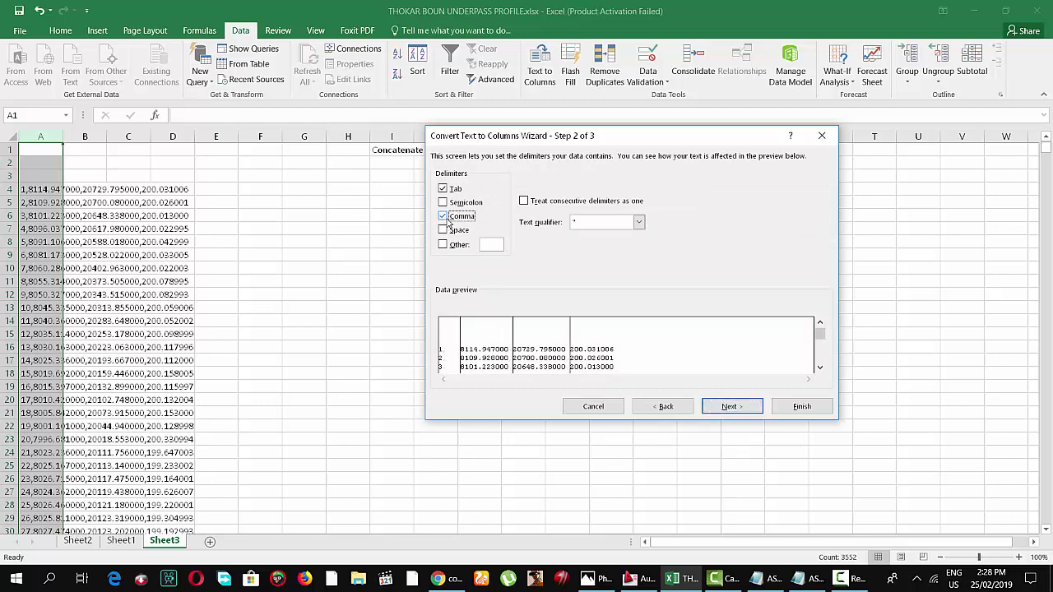
click(444, 216)
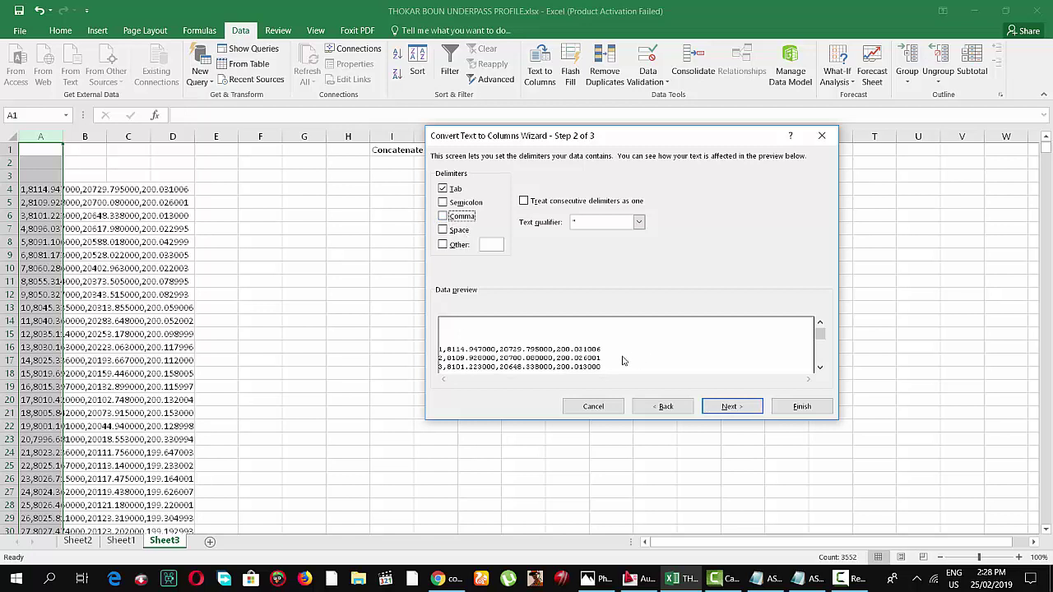
click(445, 218)
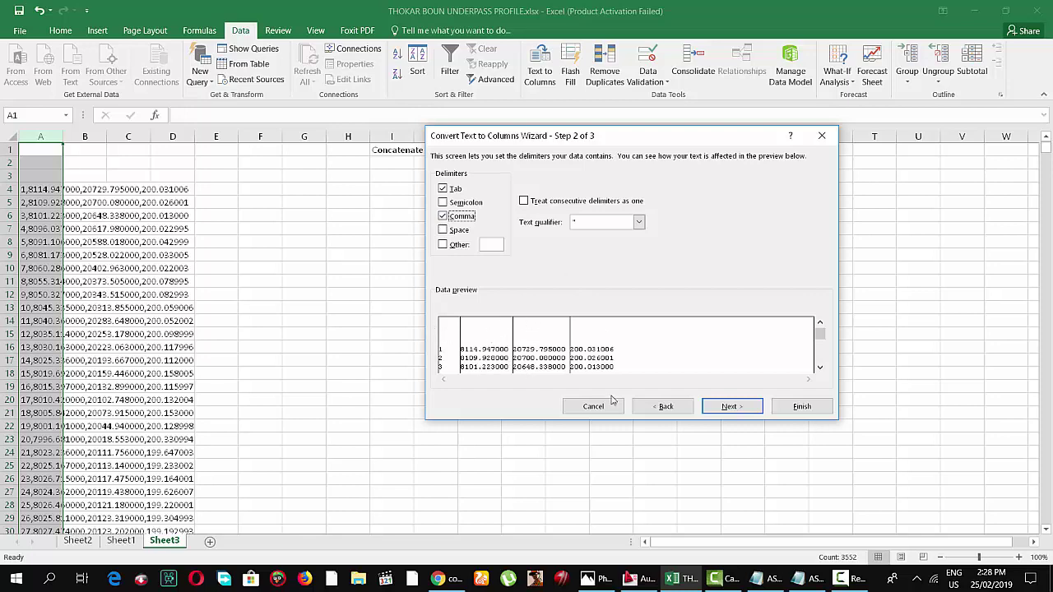
click(724, 406)
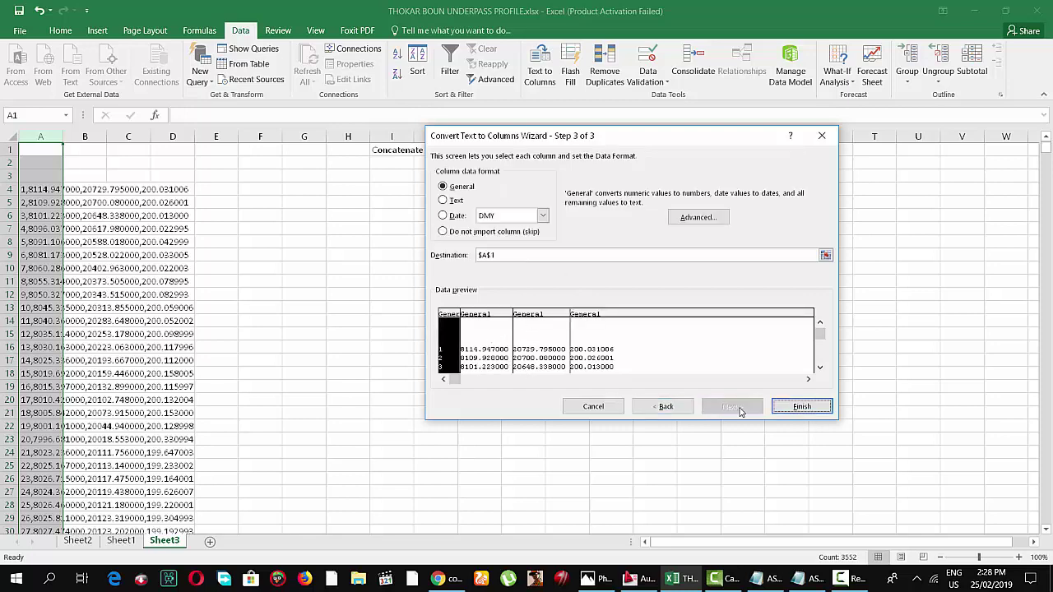
click(798, 406)
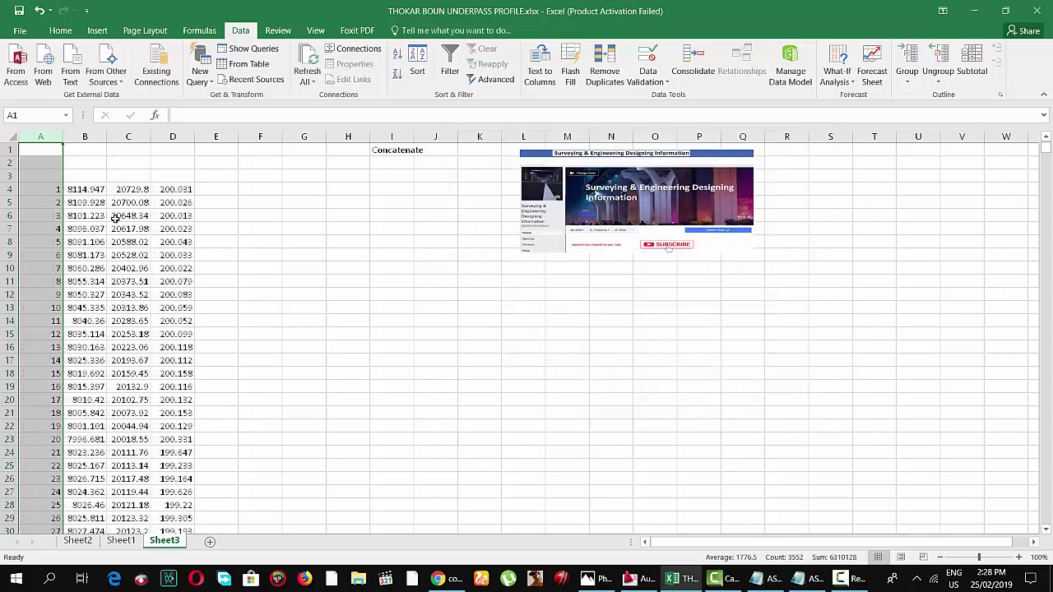
Check the split values across row 4 and down the Easting column B.
click(76, 189)
click(123, 189)
click(188, 187)
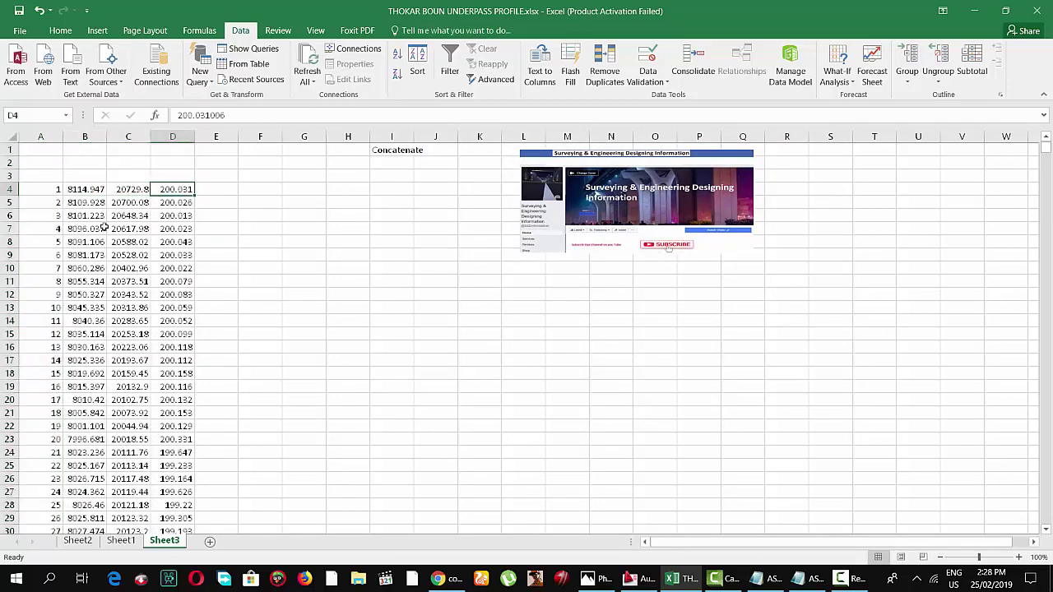
click(84, 205)
click(82, 217)
click(79, 231)
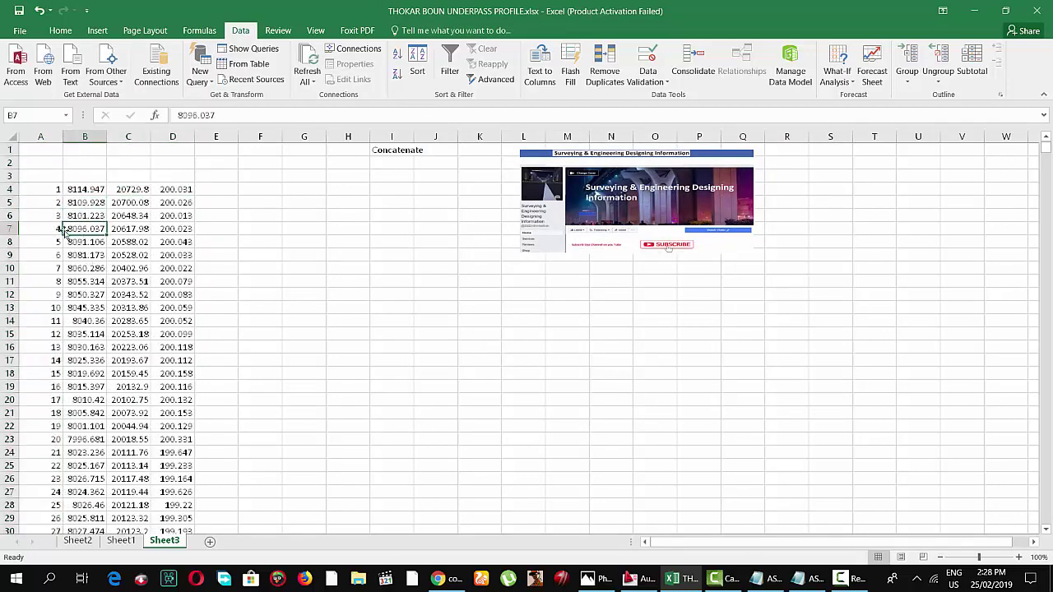
Enter the headers Sr No, Easting, Northing and Elevation in cells A3–D3.
click(55, 178)
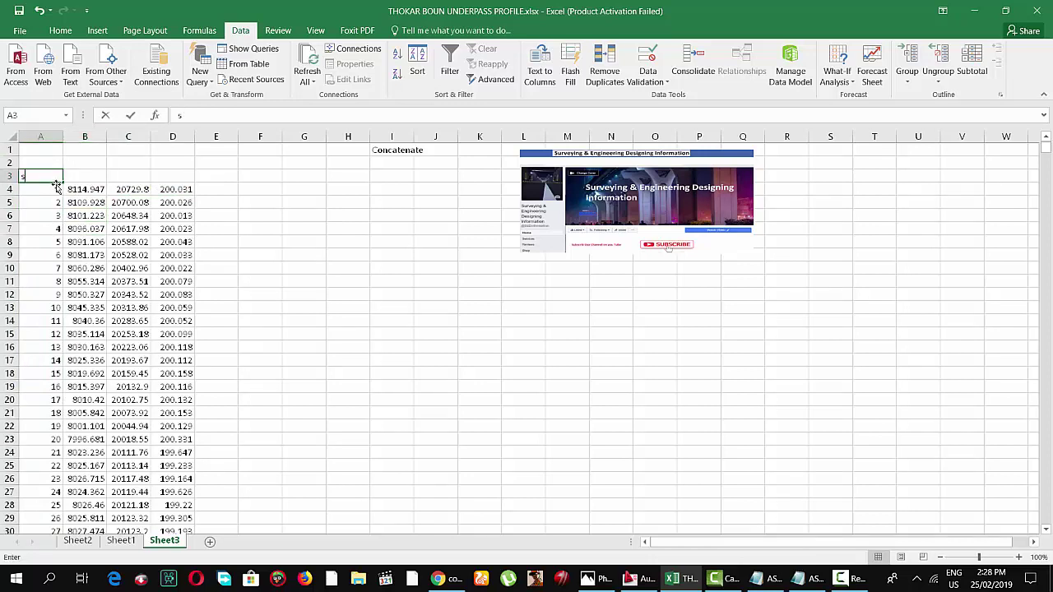
text(Sr No)
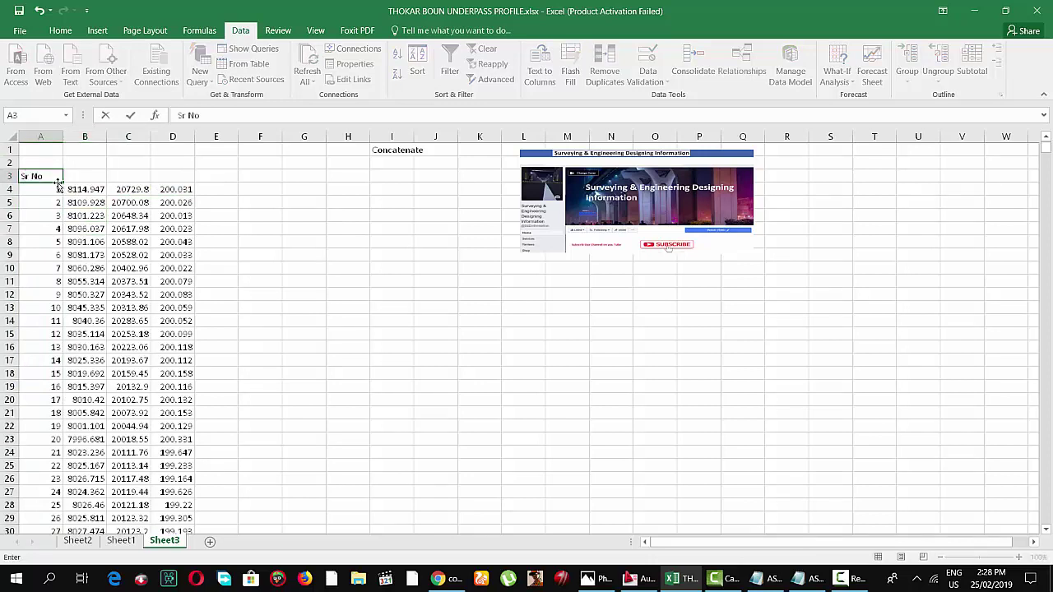
click(94, 176)
text(Eas)
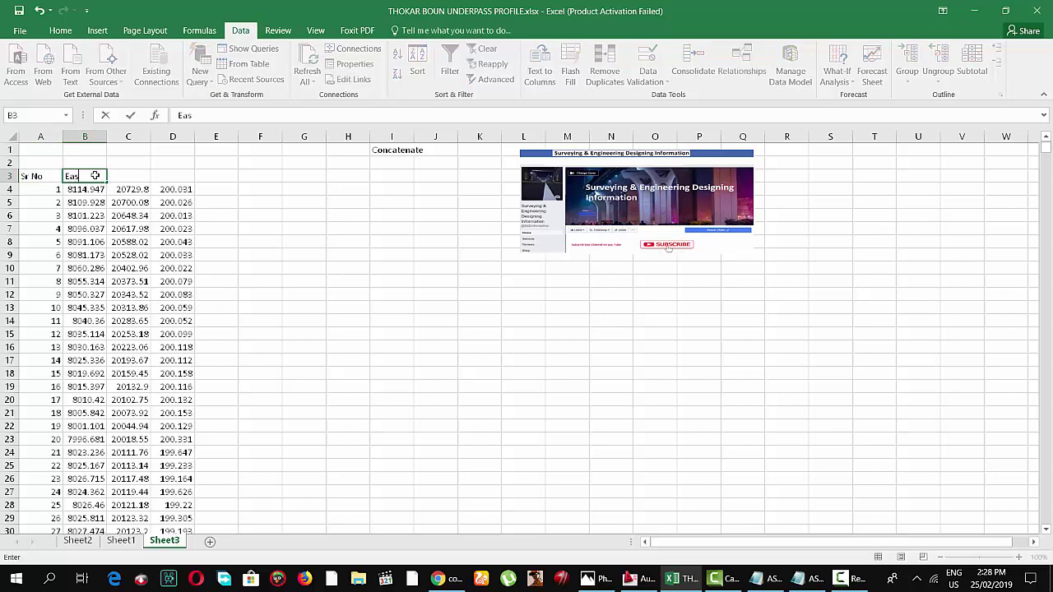
text(ting)
click(129, 178)
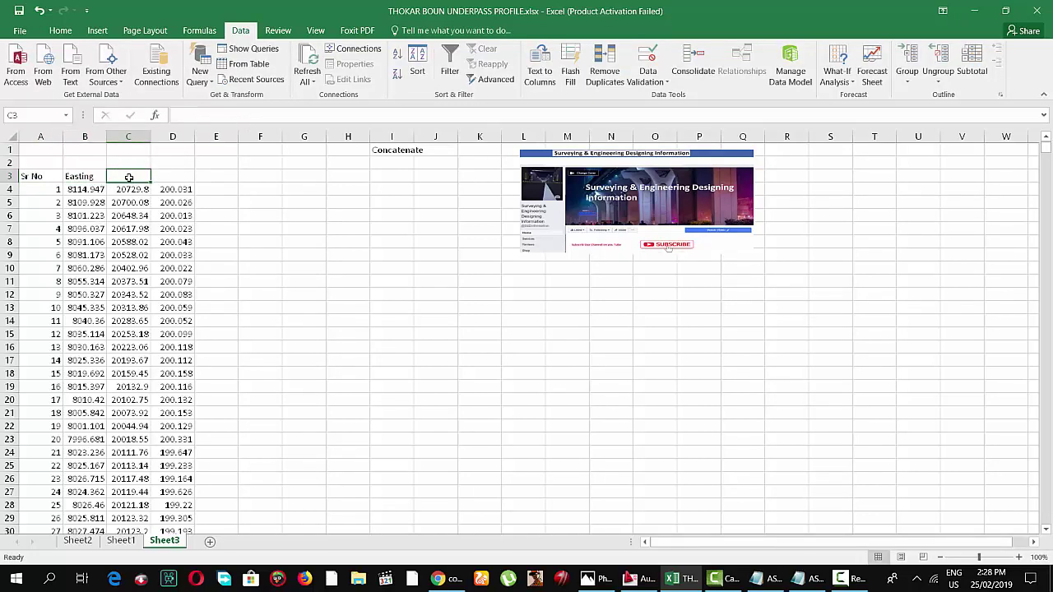
text(Nort)
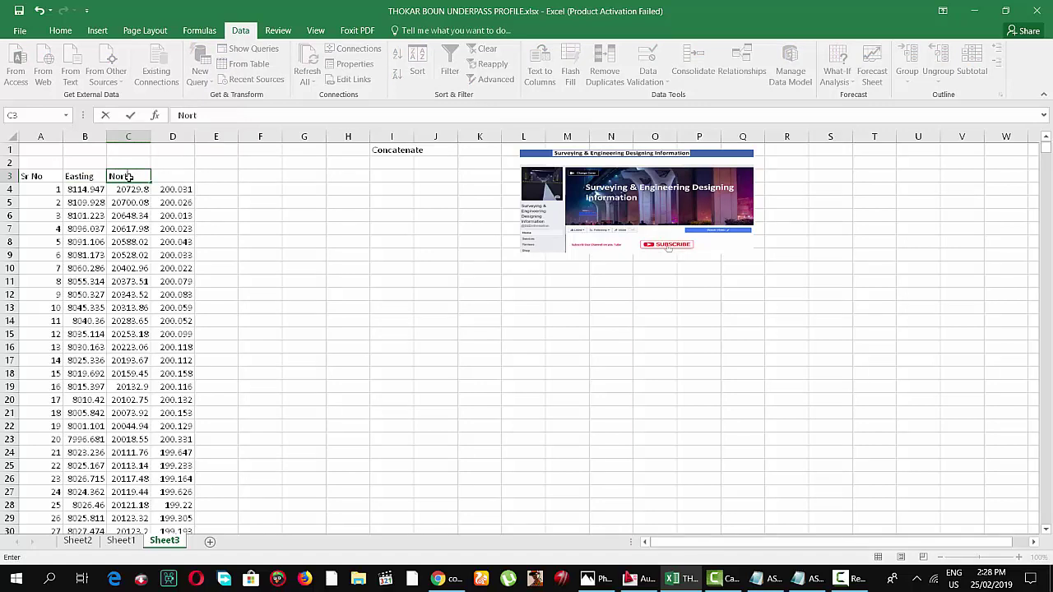
text(g)
click(176, 173)
text(Elevation)
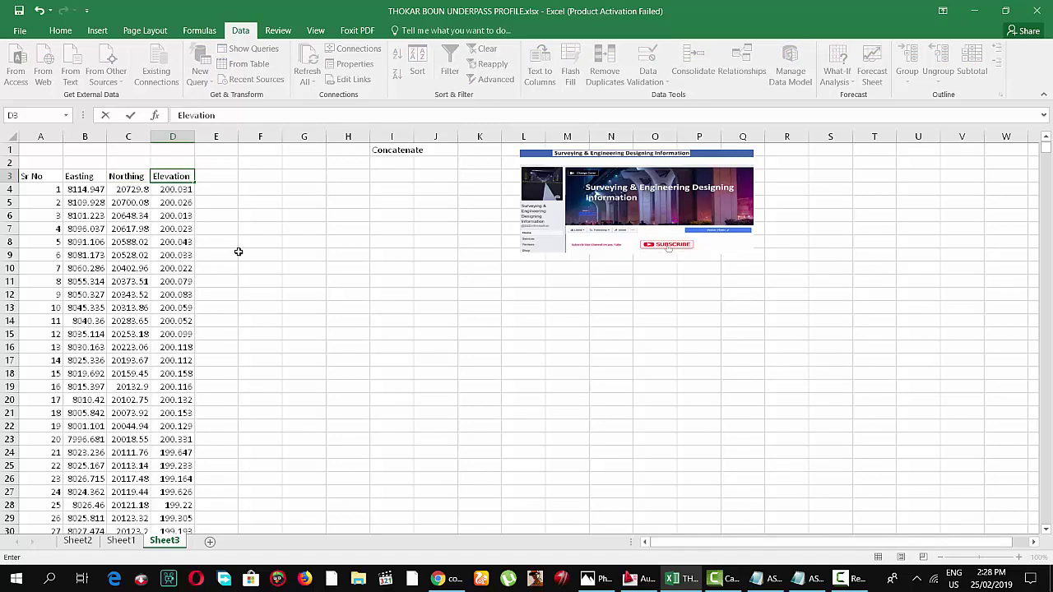
click(240, 253)
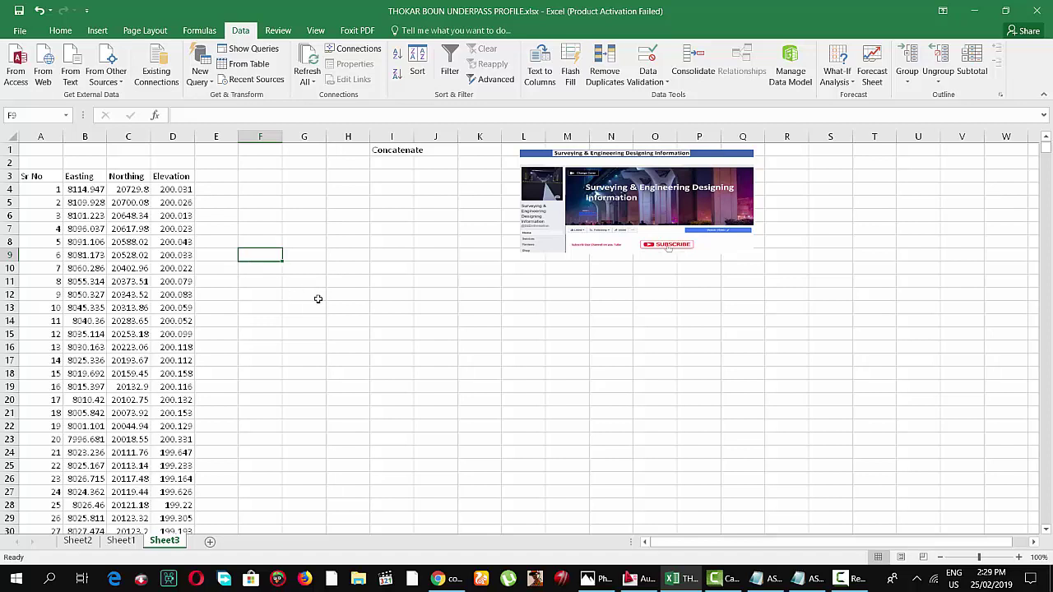
In cell F4, insert a CONCATENATE function and move its Function Arguments dialog off the data.
click(264, 190)
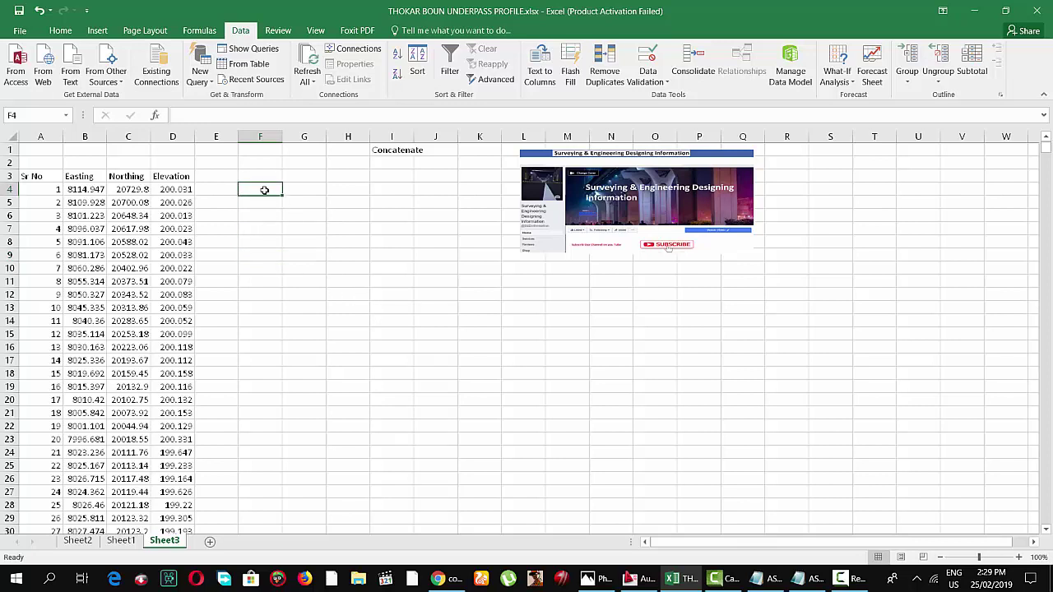
text(=)
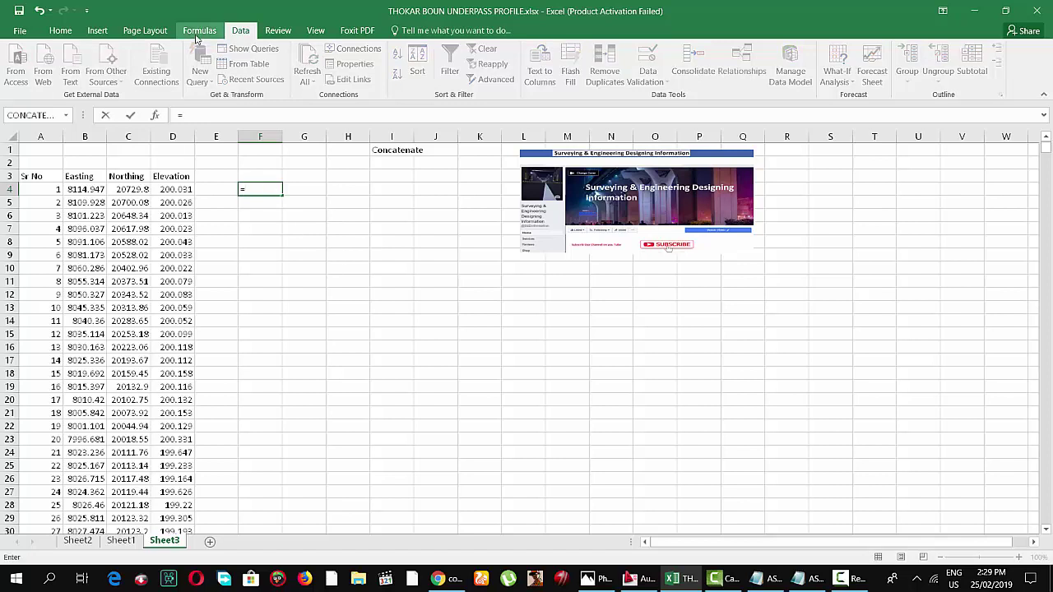
click(199, 33)
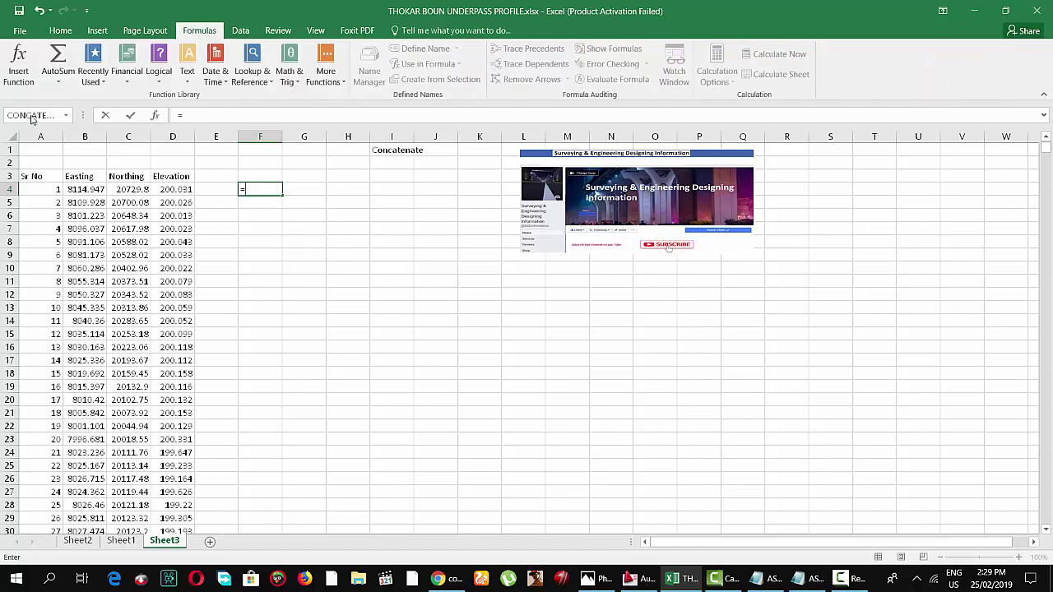
click(20, 59)
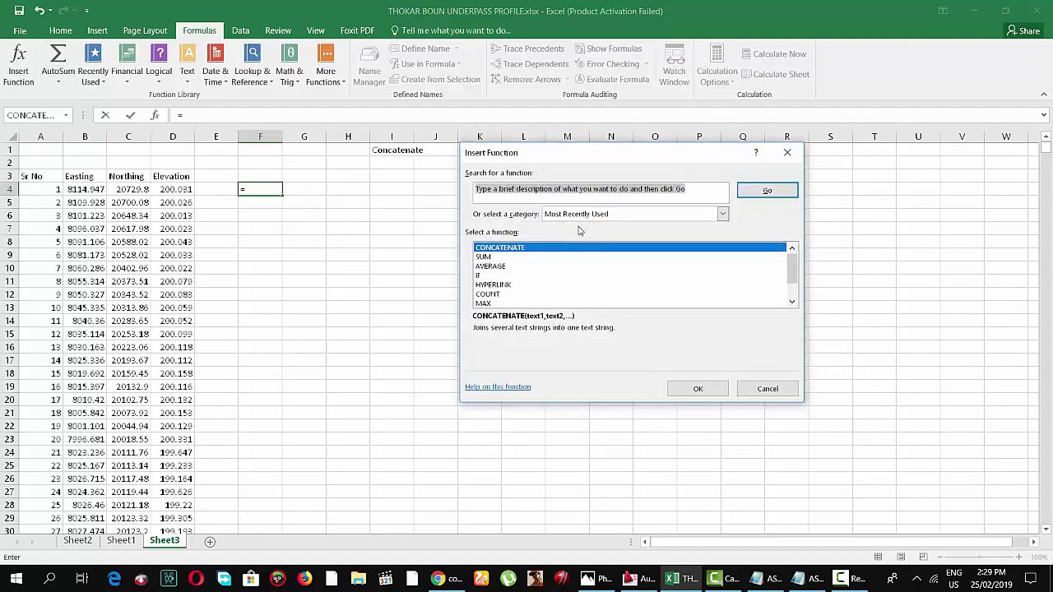
scroll(564, 289, down, 1)
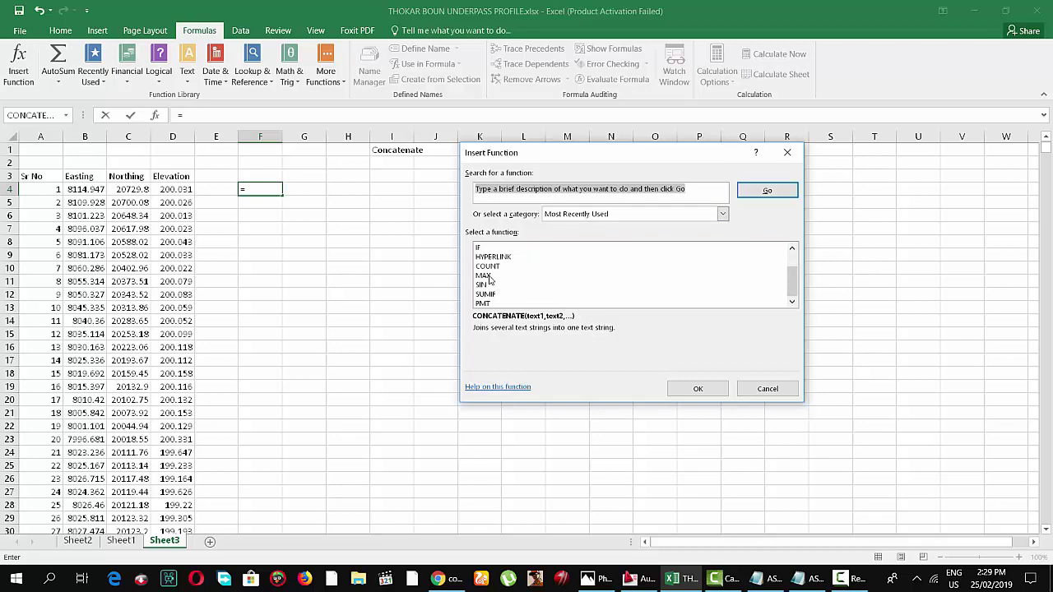
click(488, 276)
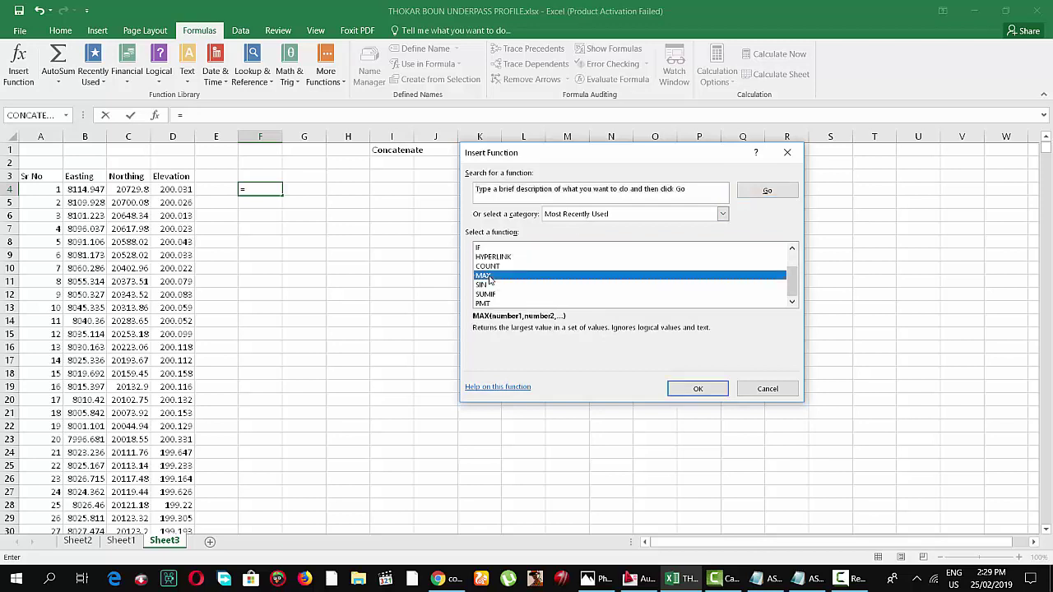
key(Home)
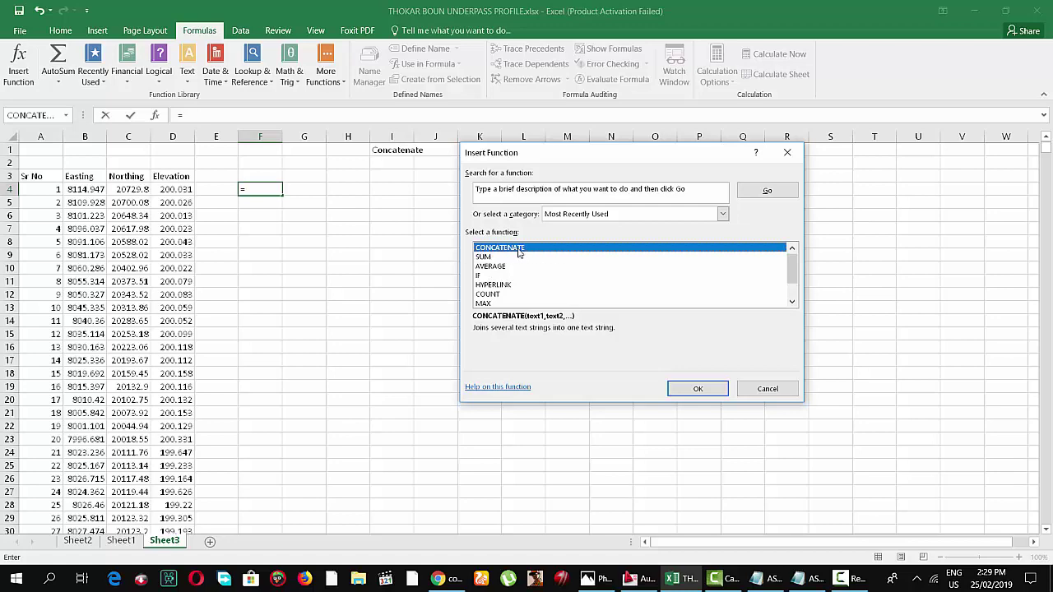
click(676, 391)
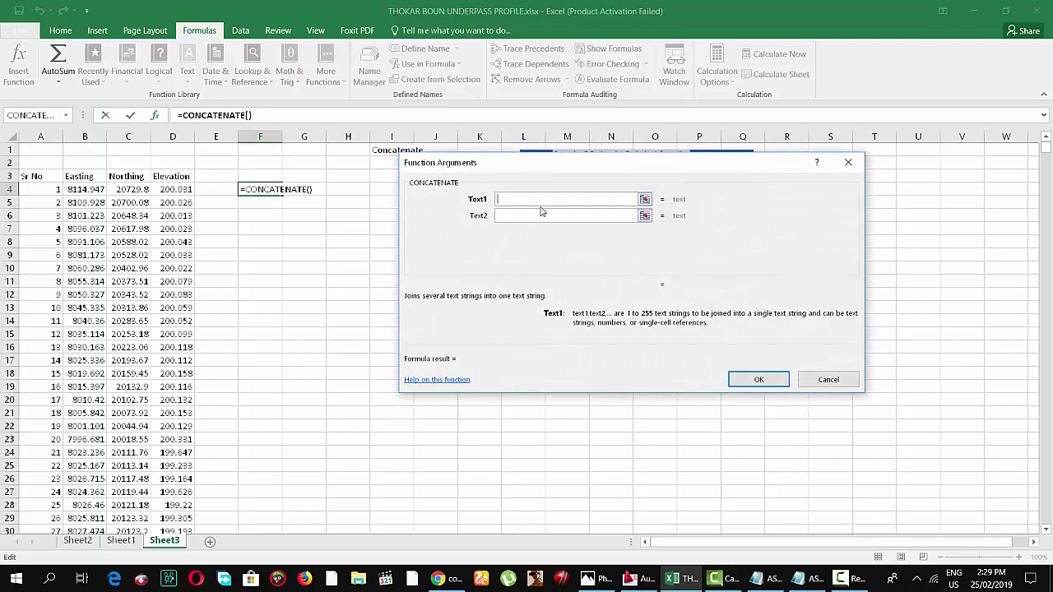
mouse_move(551, 172)
mouse_down()
mouse_move(527, 196)
mouse_move(528, 225)
mouse_up()
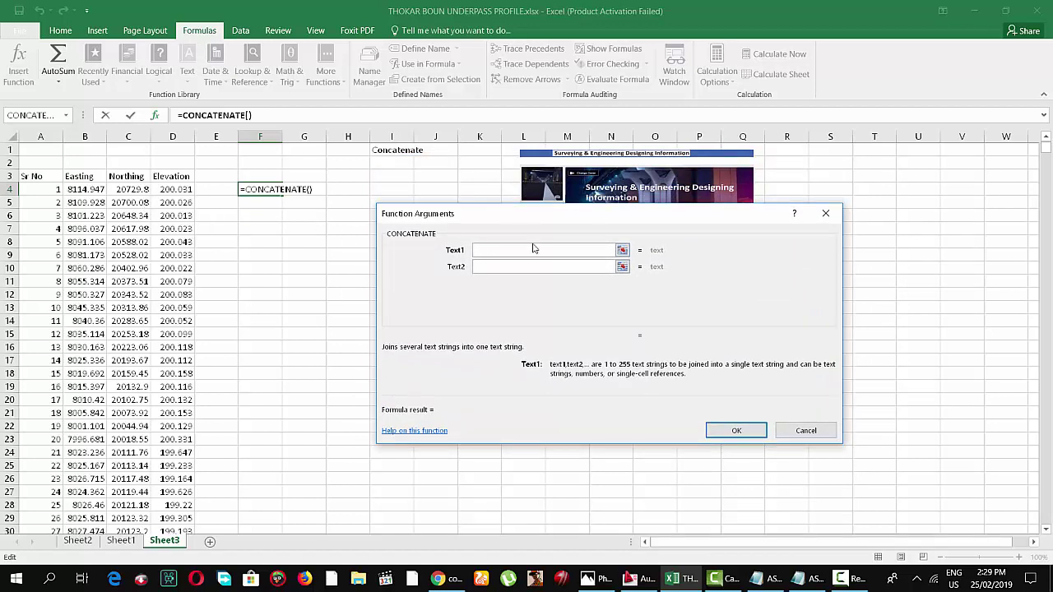
Build =CONCATENATE(B4,",",C4,",",D4) in F4, showing 8114.947,20729.795,200.031006.
click(86, 191)
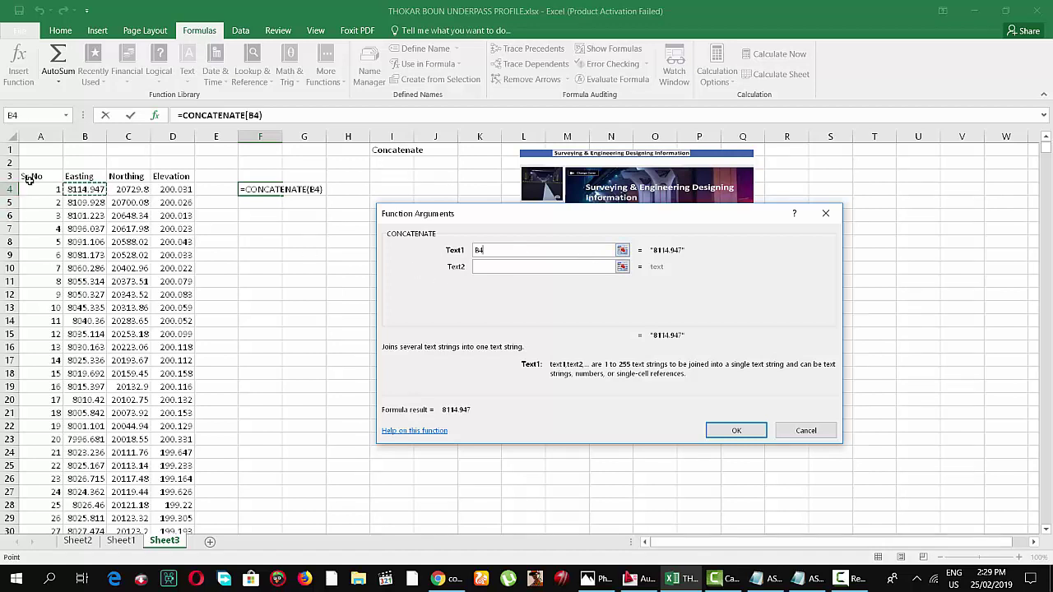
click(487, 265)
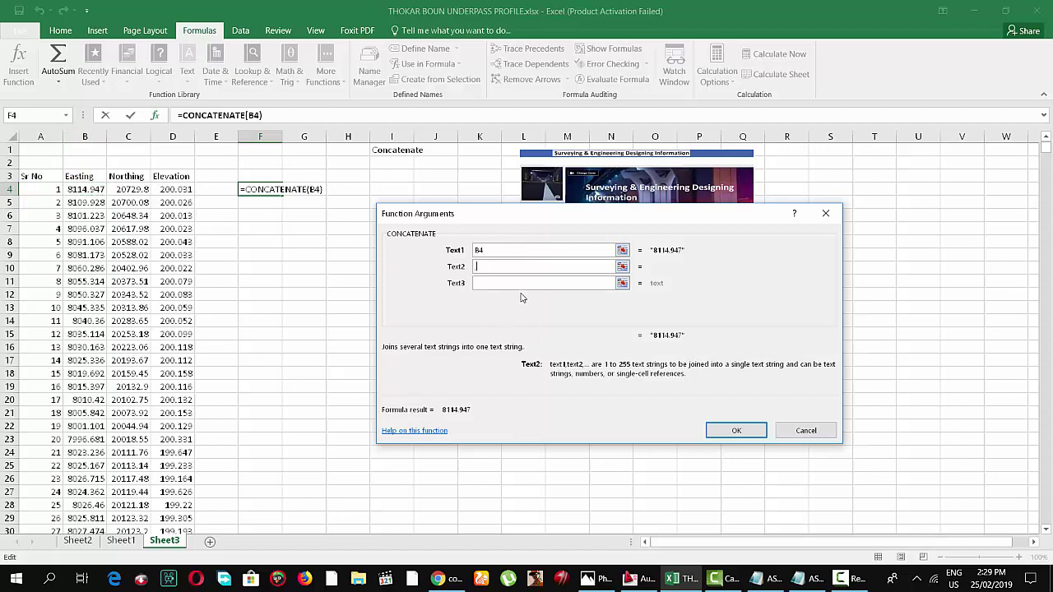
click(485, 283)
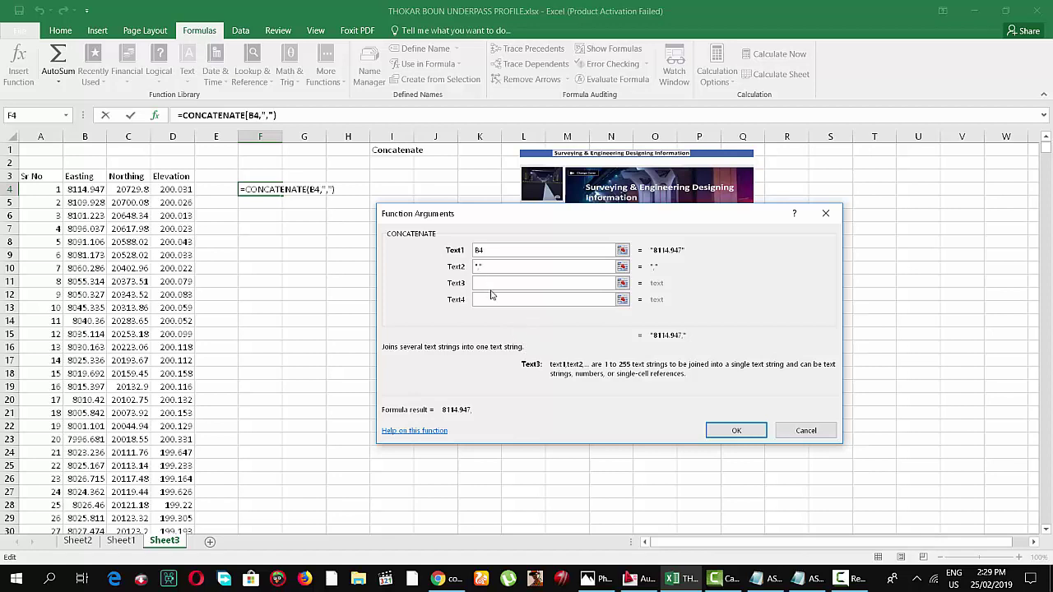
click(499, 303)
click(130, 190)
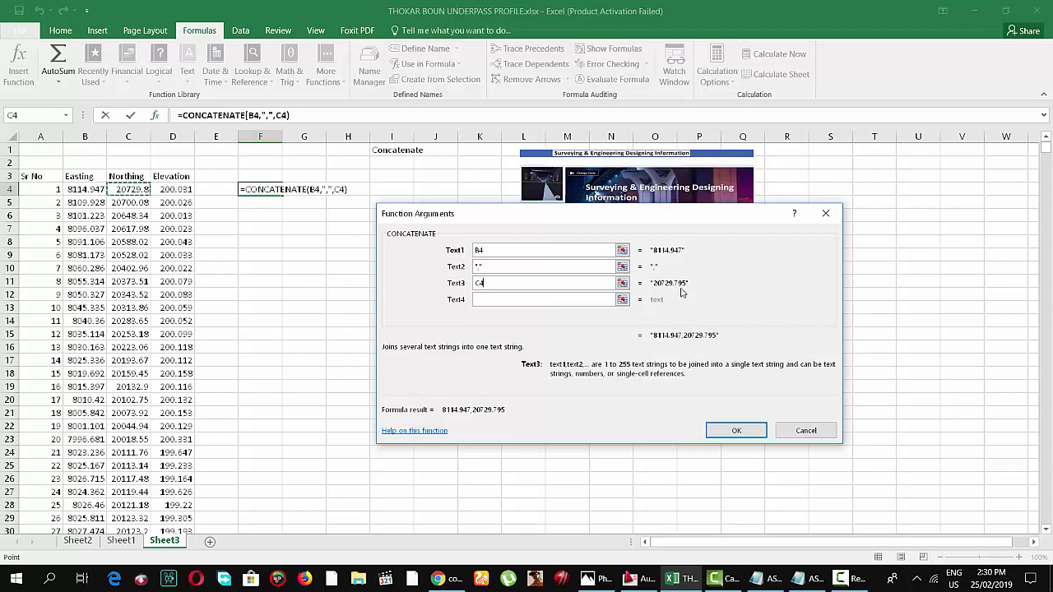
click(495, 301)
text(,)
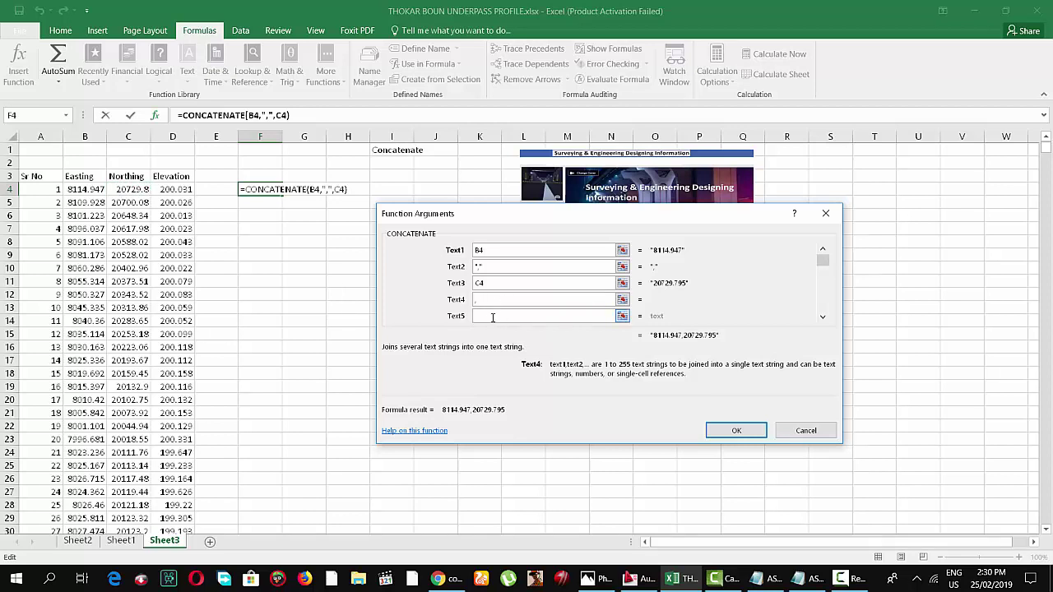
click(493, 319)
click(181, 193)
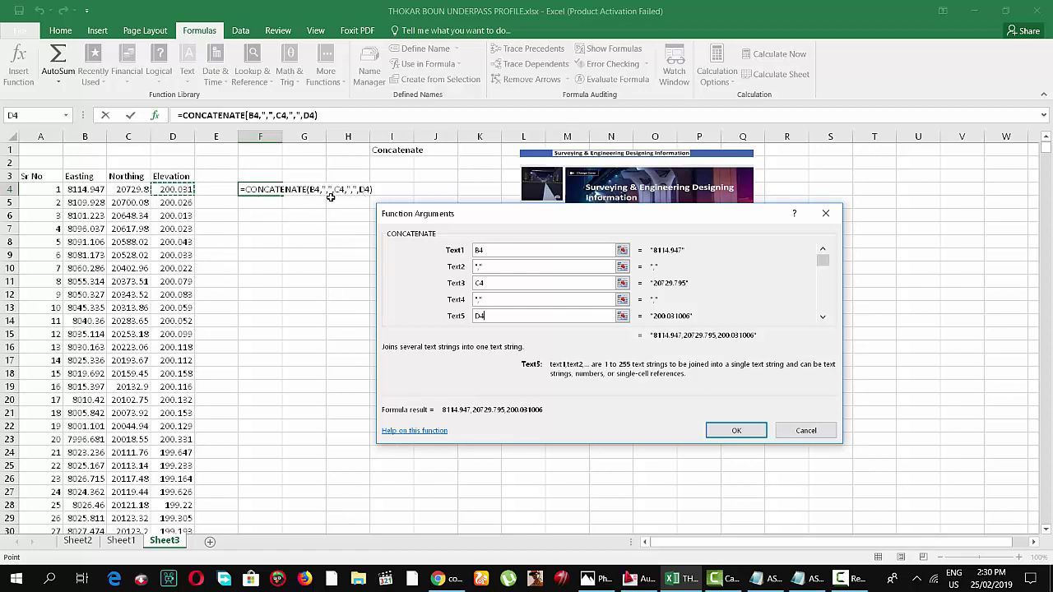
click(735, 431)
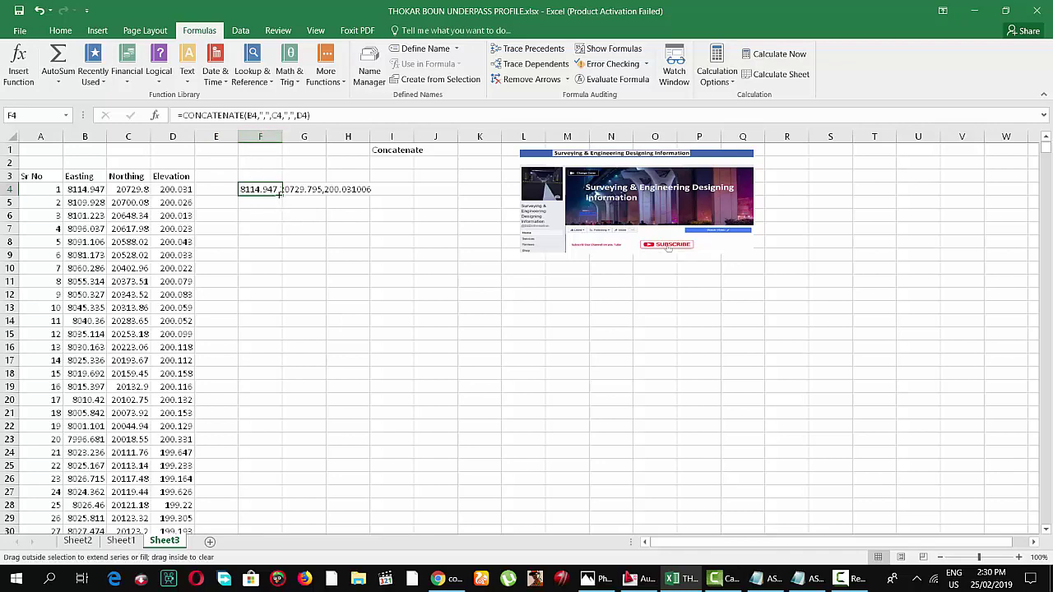
Fill the F4 formula down column F to row 3555 for all 3552 points.
mouse_move(281, 194)
mouse_down()
mouse_move(269, 590)
mouse_move(265, 417)
mouse_up()
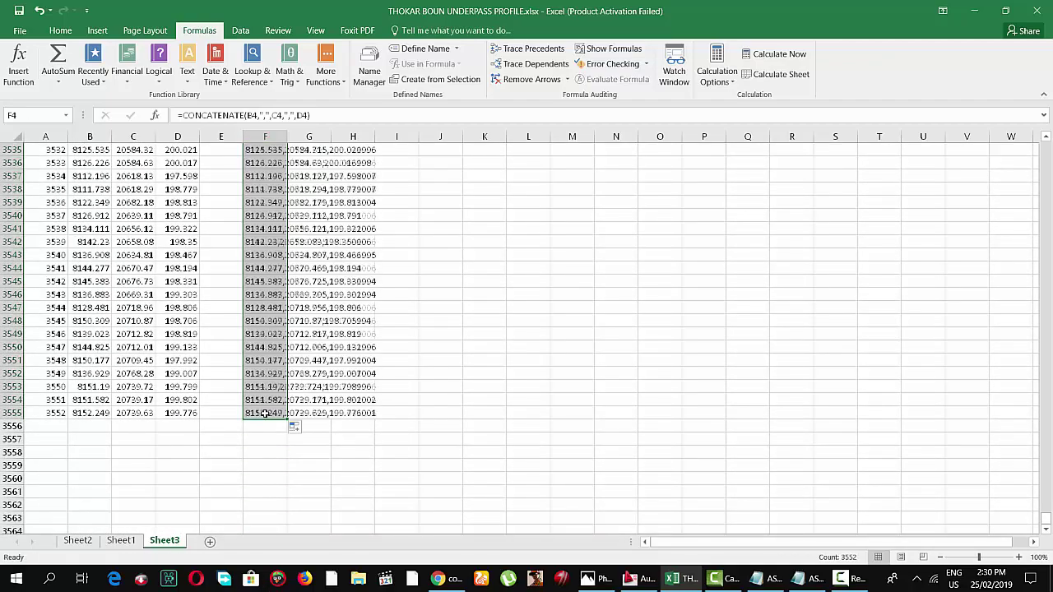
scroll(274, 344, up, 18)
scroll(275, 344, up, 12)
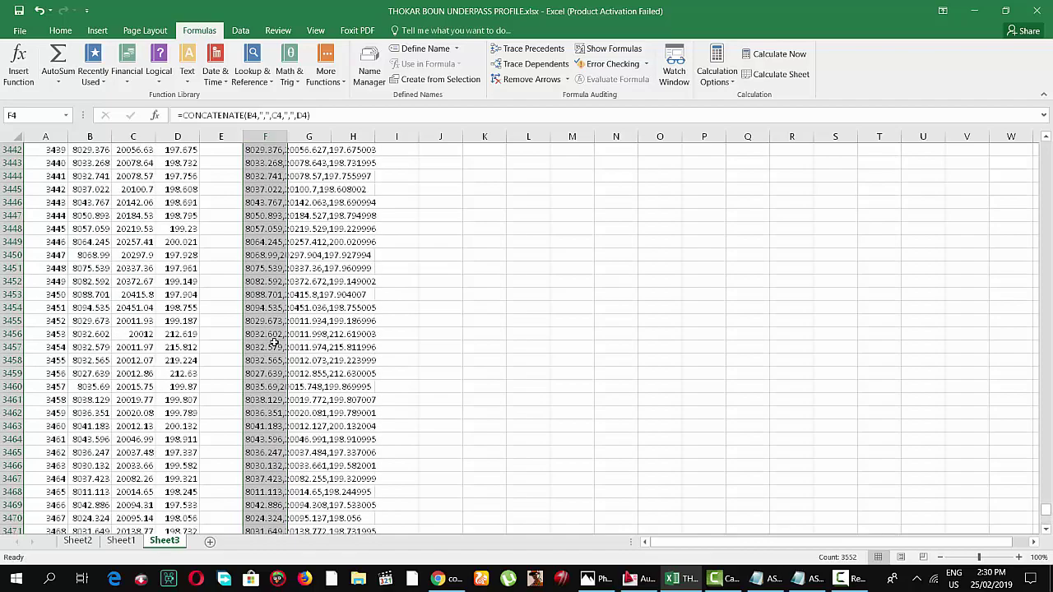
scroll(275, 344, up, 7)
scroll(274, 344, up, 5)
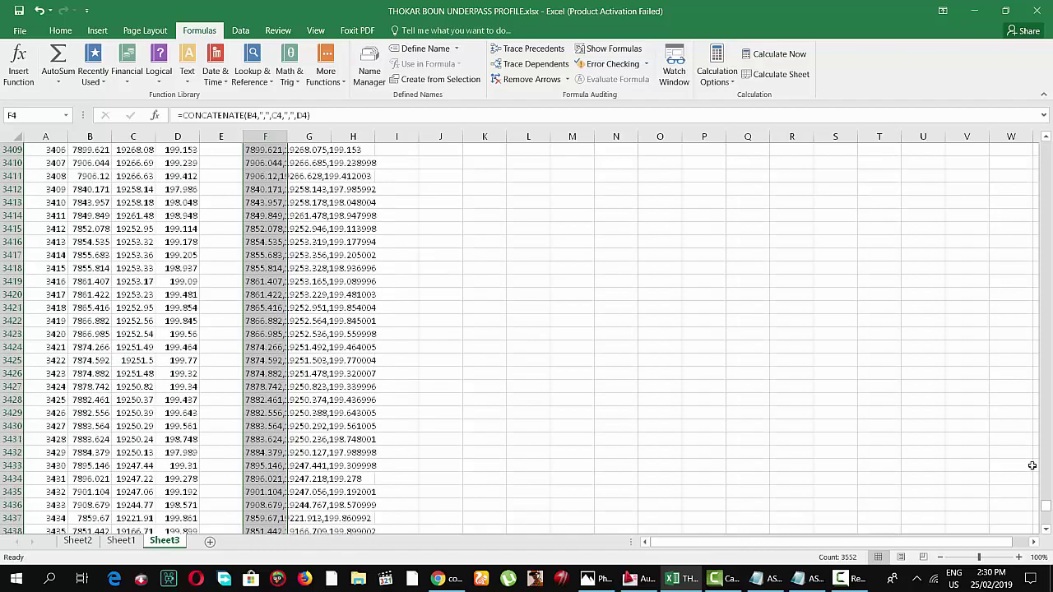
drag(1047, 514, 1043, 153)
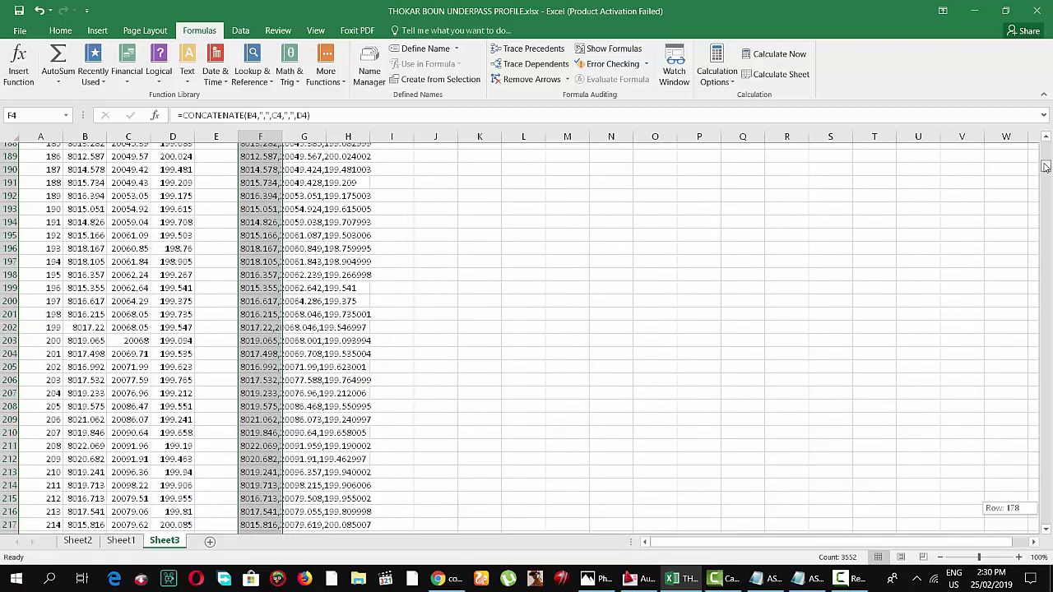
scroll(1043, 153, up, 3)
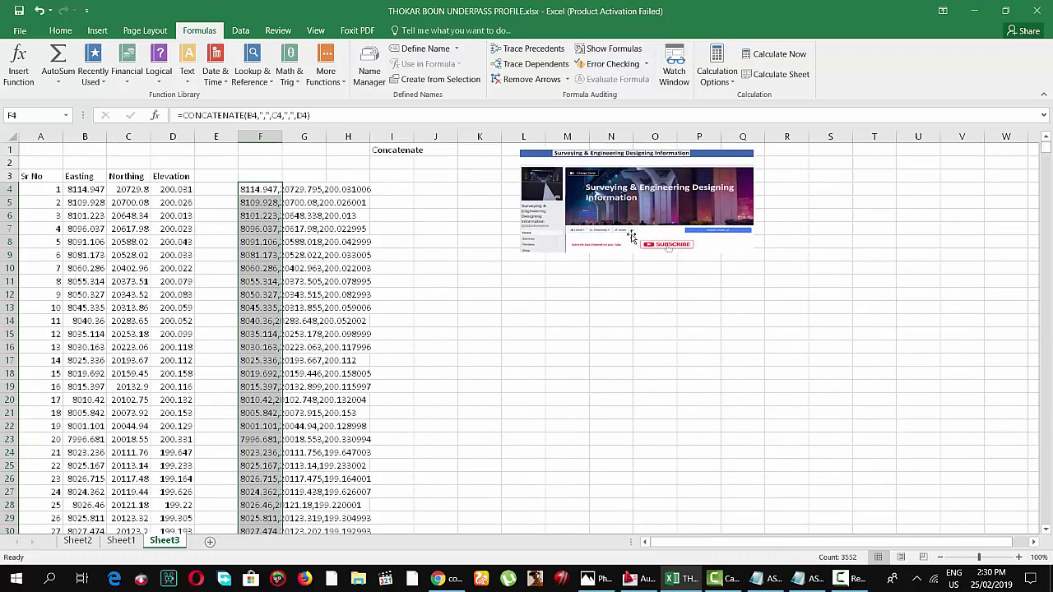
Copy the joined coordinates in column F and switch to AutoCAD.
right_click(274, 190)
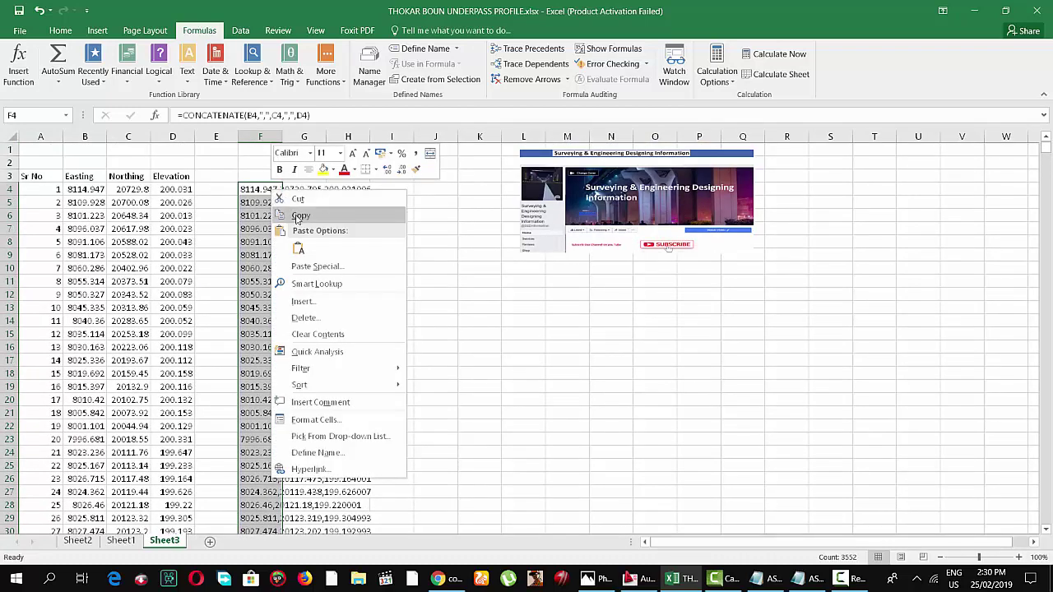
click(298, 216)
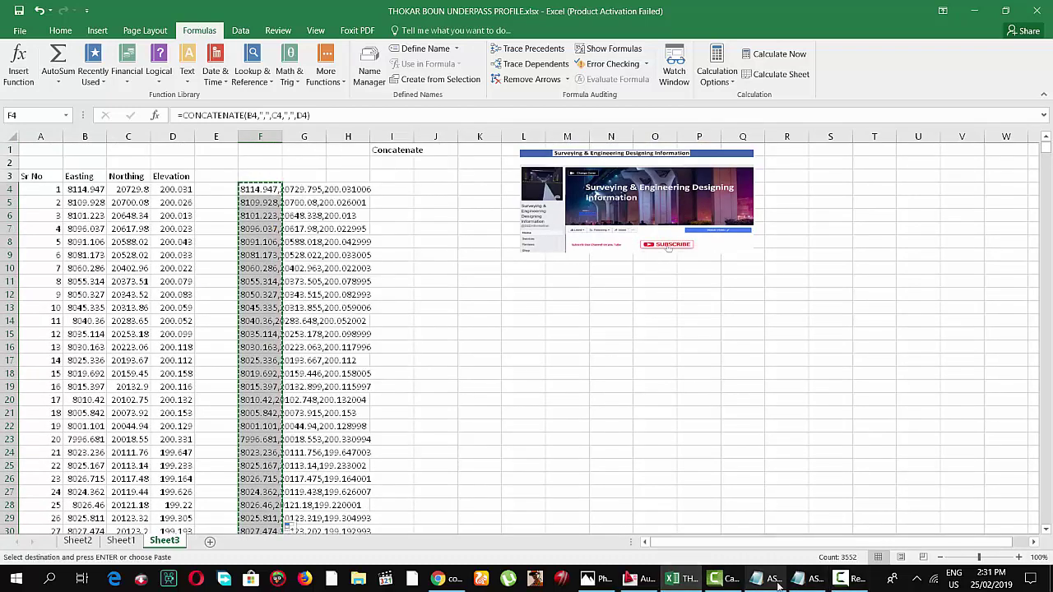
click(638, 579)
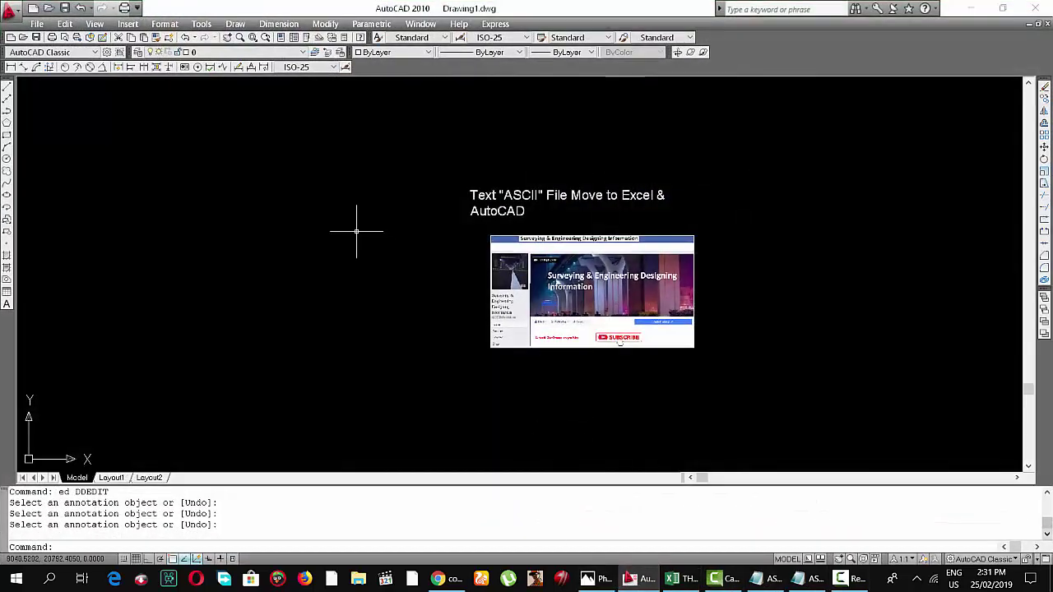
Start the POINT command in AutoCAD, then cancel it.
scroll(356, 231, down, 2)
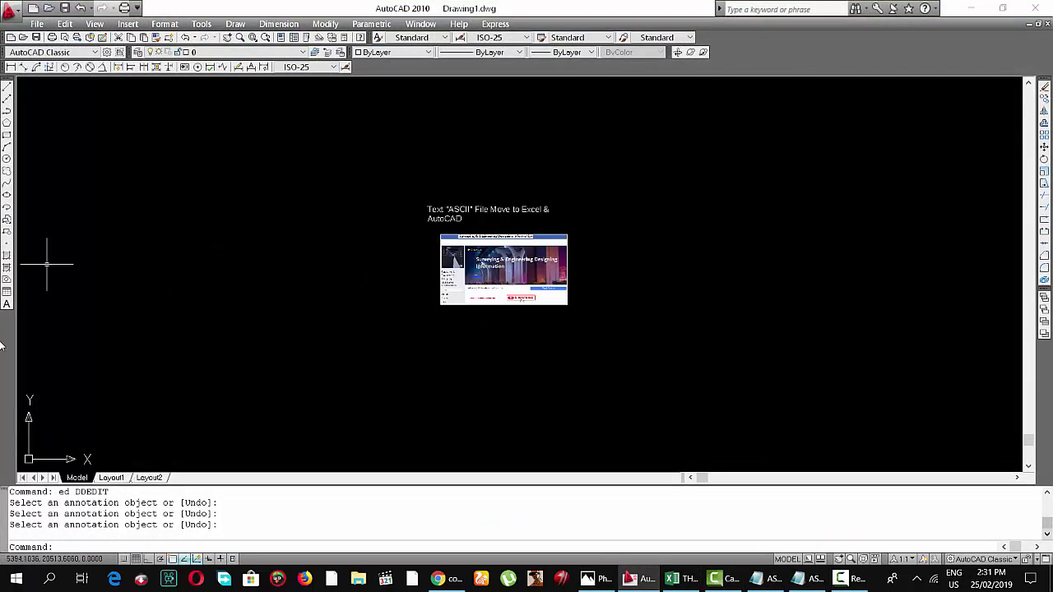
click(5, 247)
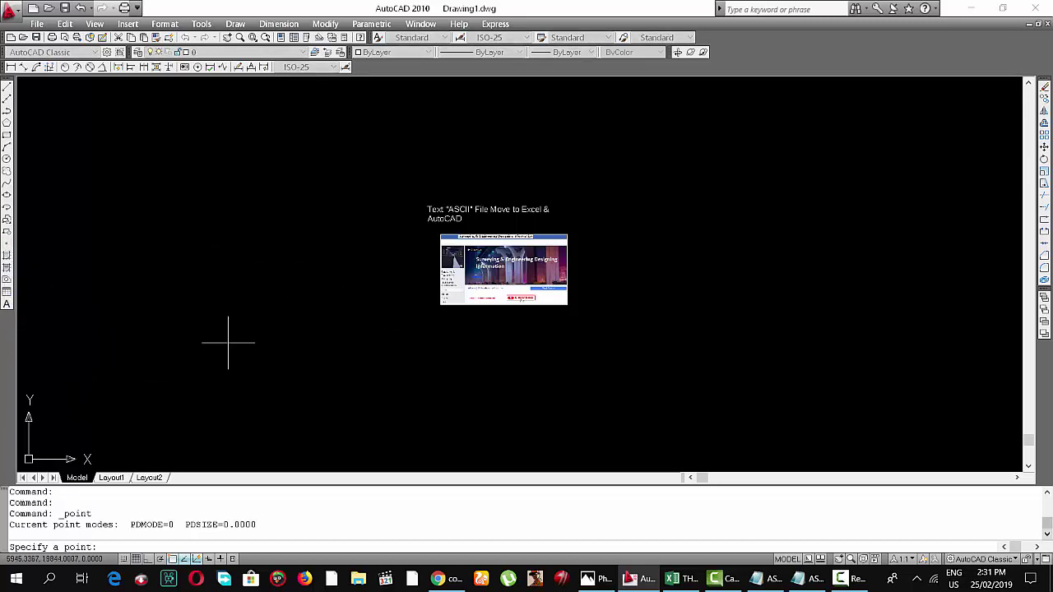
key(Escape)
key(Escape)
key(Escape)
Keep the plain dot Point Style and reduce point size to 5% relative to screen.
click(202, 24)
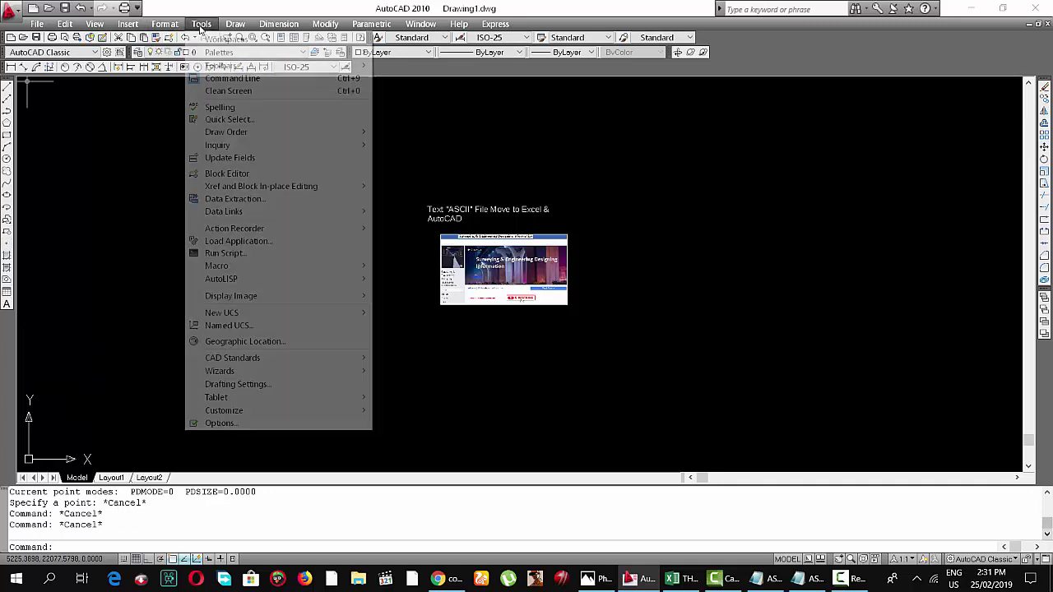
mouse_move(242, 234)
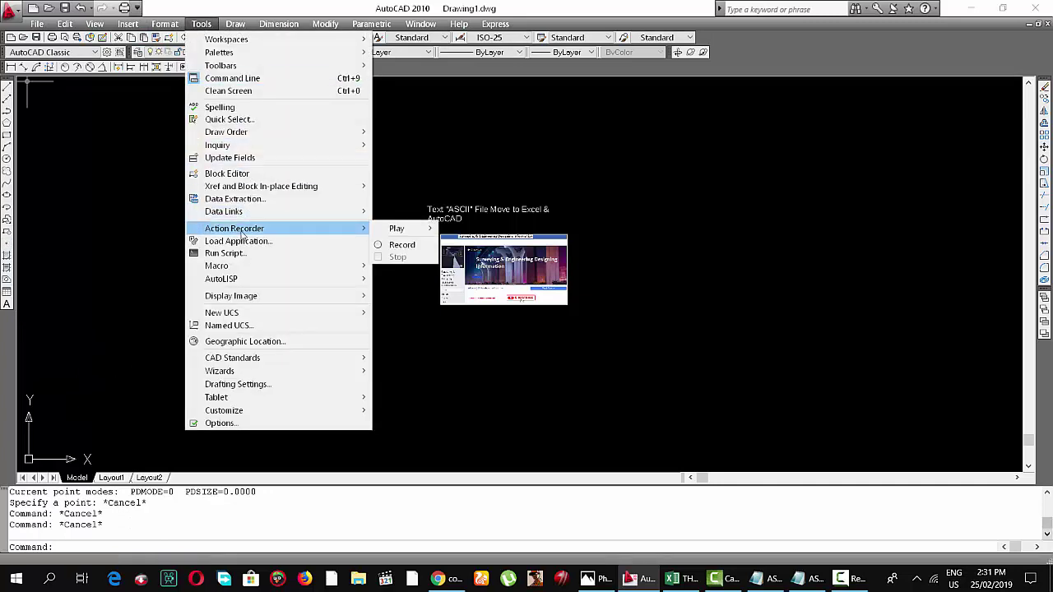
mouse_move(165, 23)
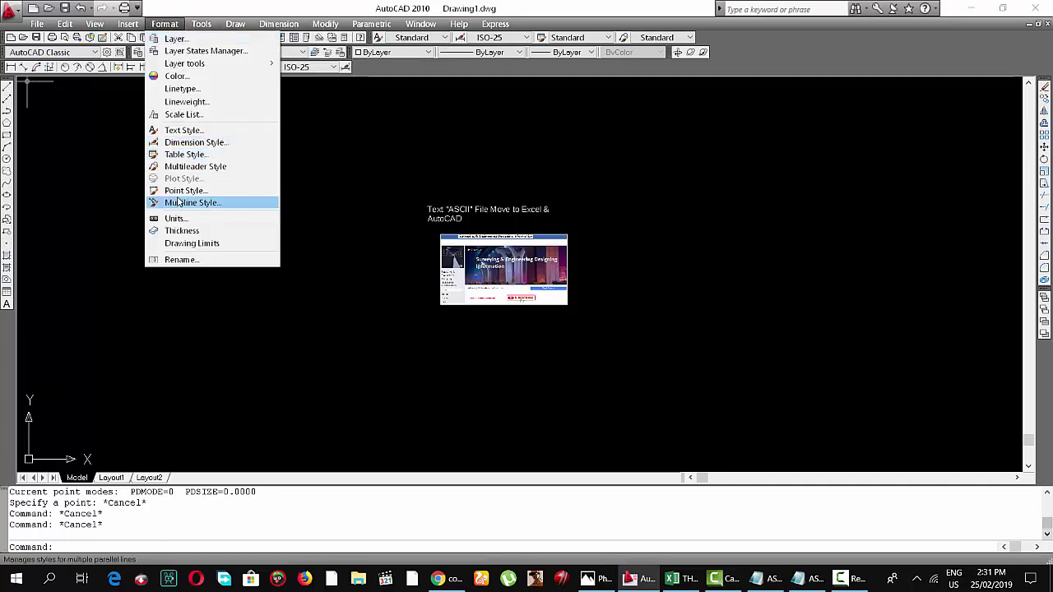
click(179, 191)
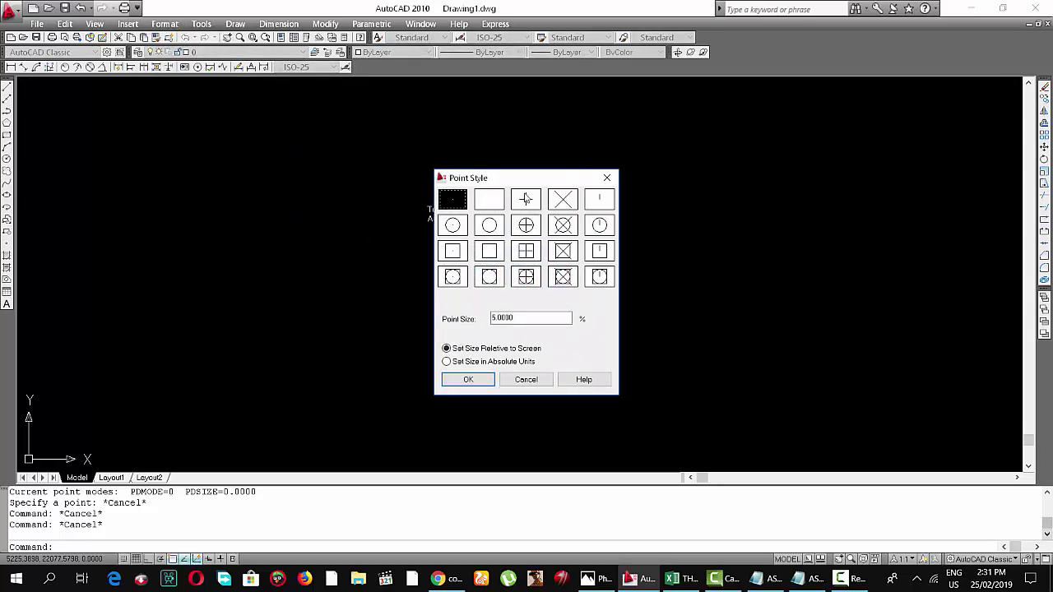
click(527, 199)
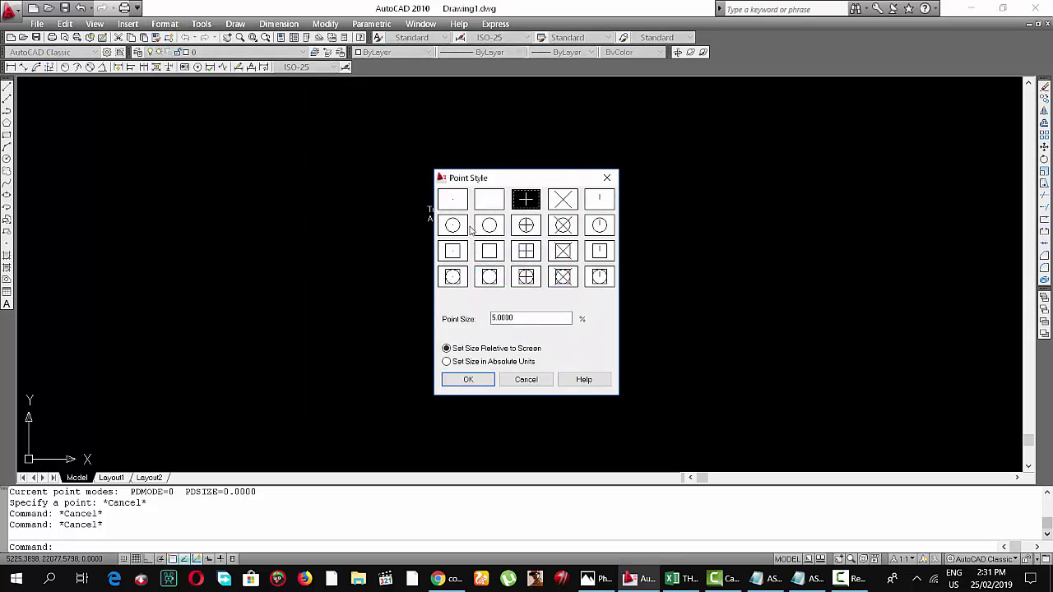
click(452, 204)
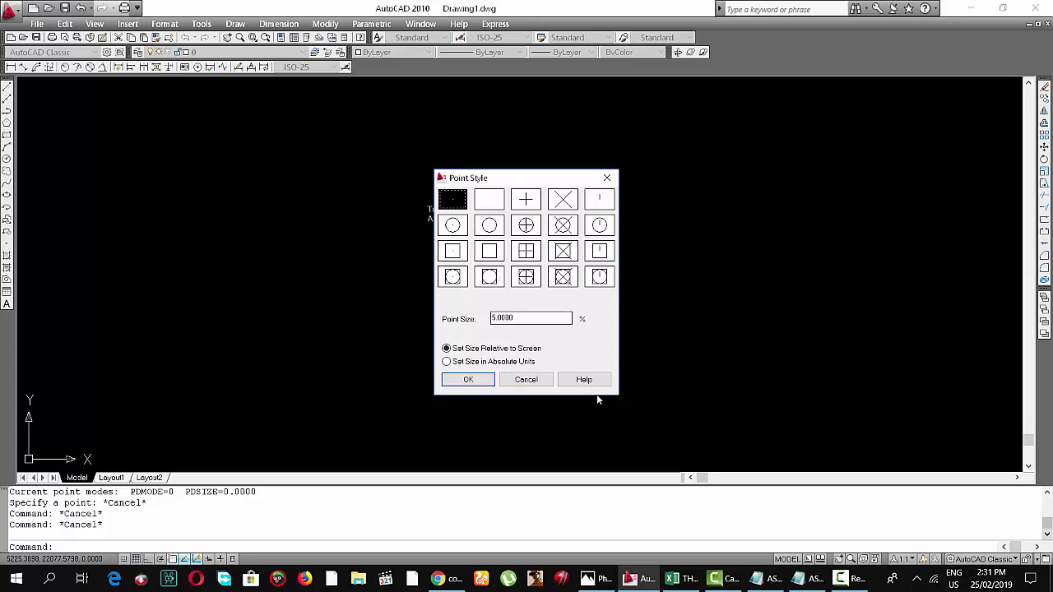
drag(523, 319, 461, 318)
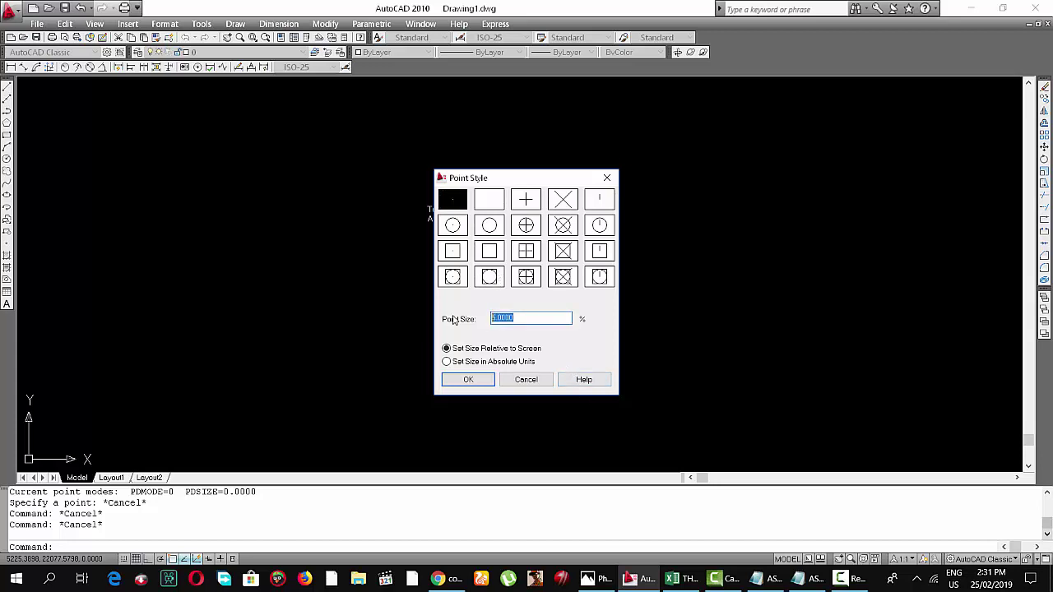
key(BackSpace)
text(5)
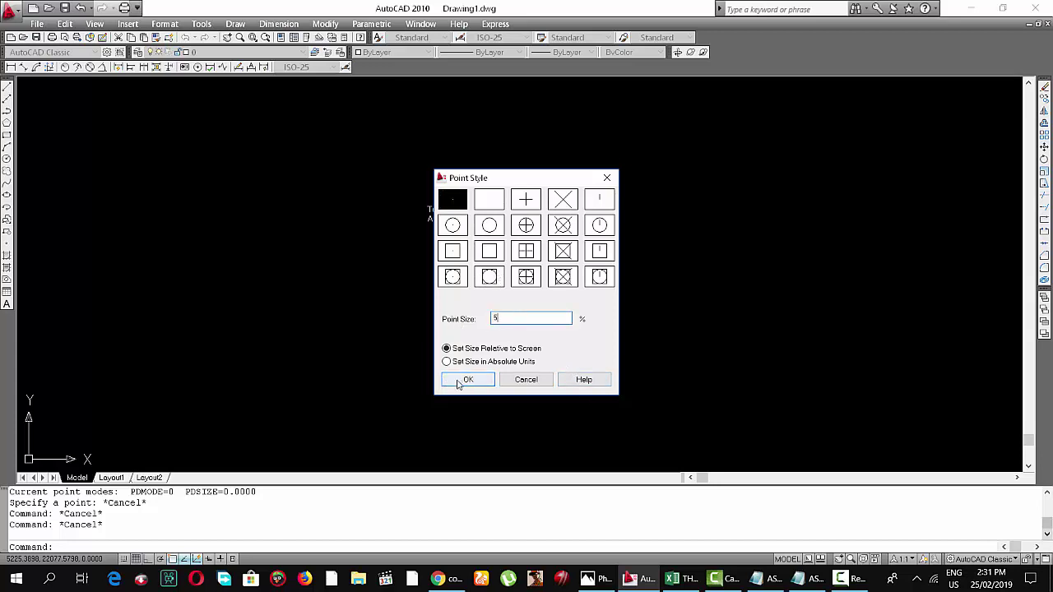
click(458, 382)
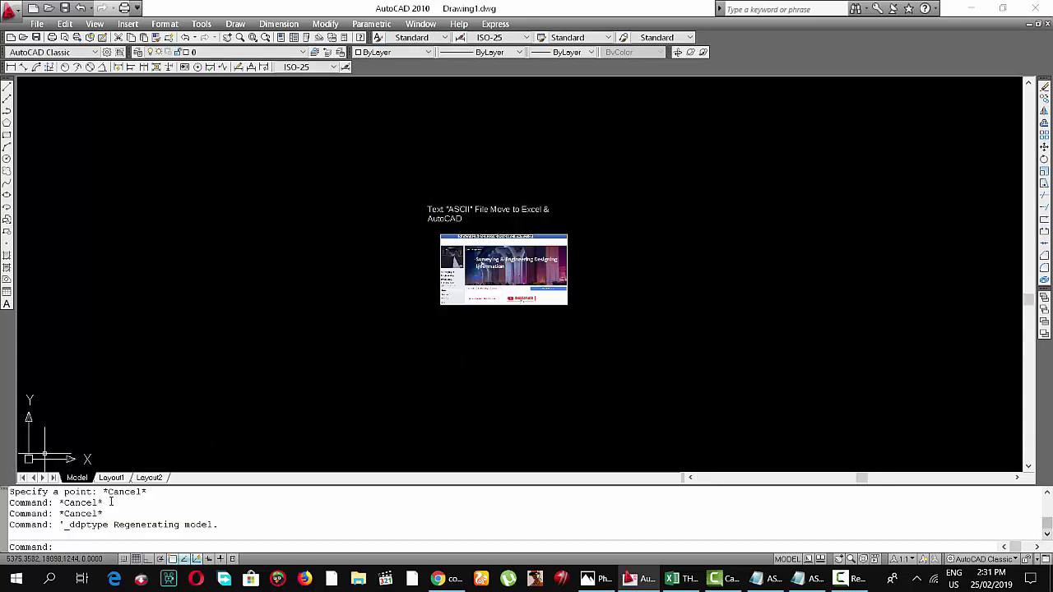
Run POINT and paste the copied E,N,Z coordinates to plot the survey points.
click(7, 251)
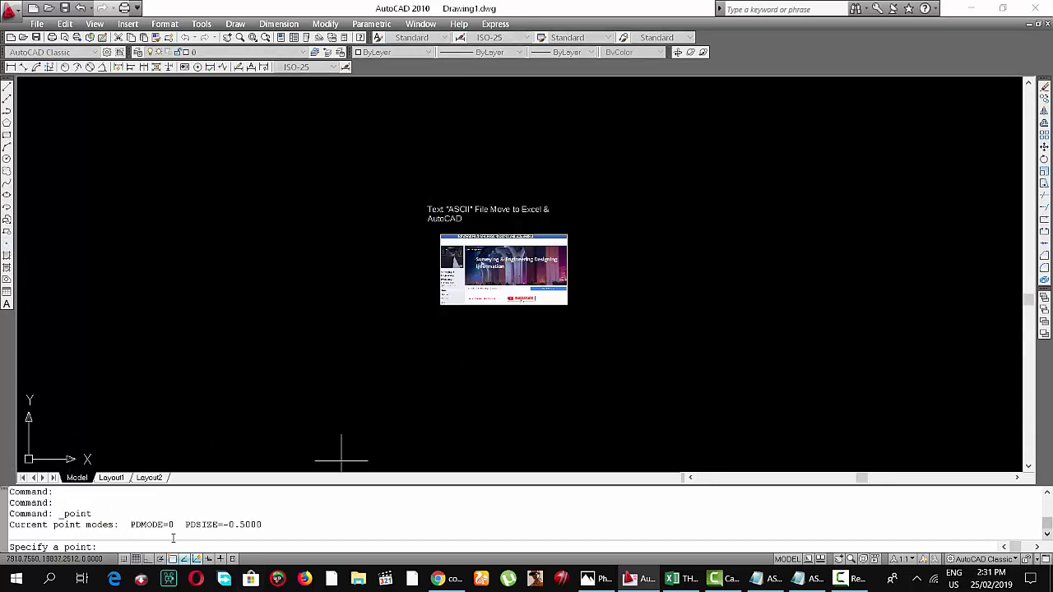
right_click(161, 545)
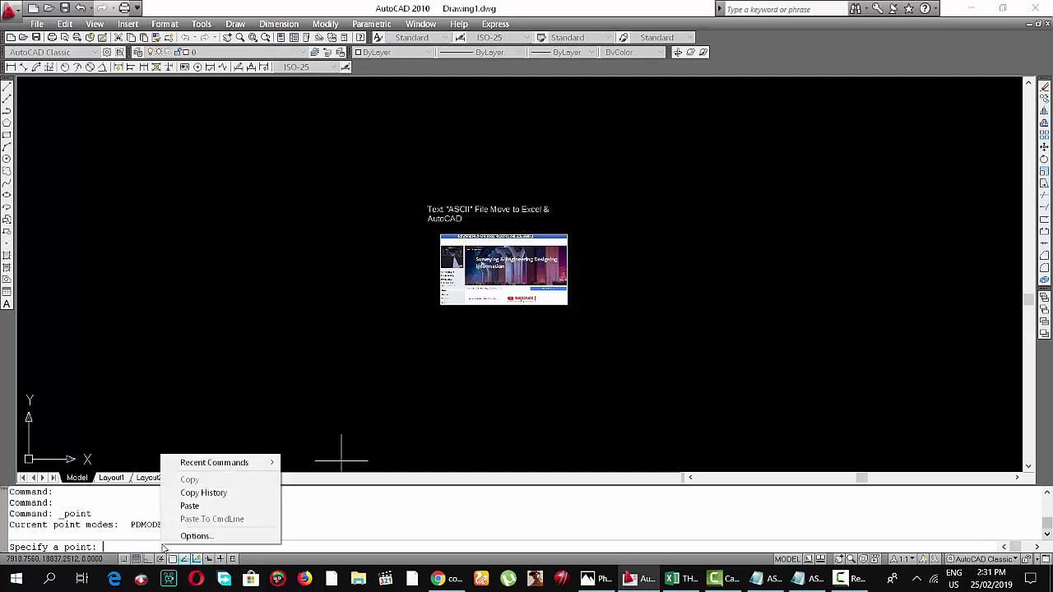
click(193, 503)
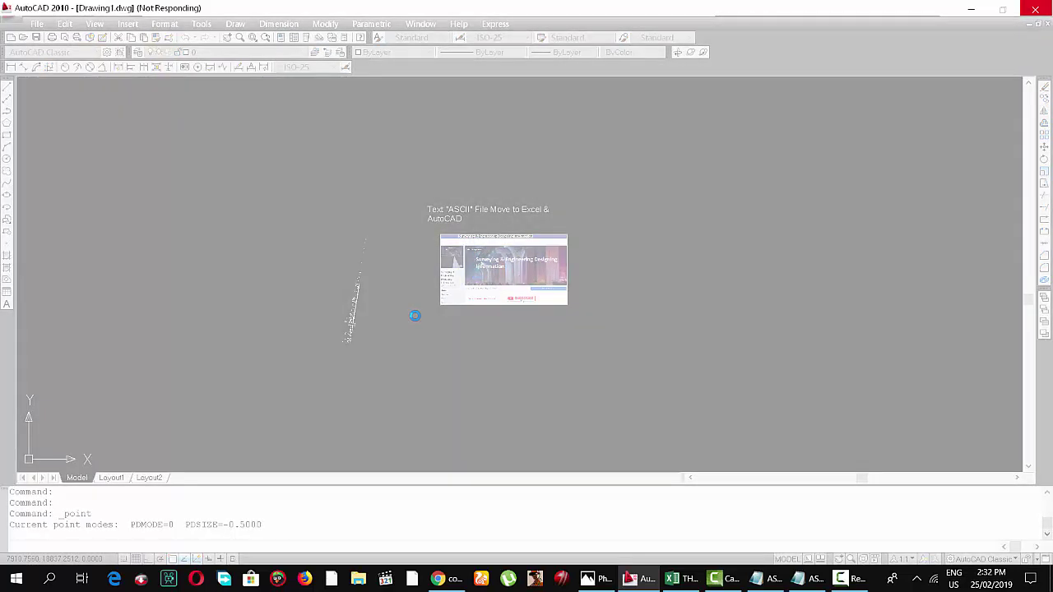
click(856, 571)
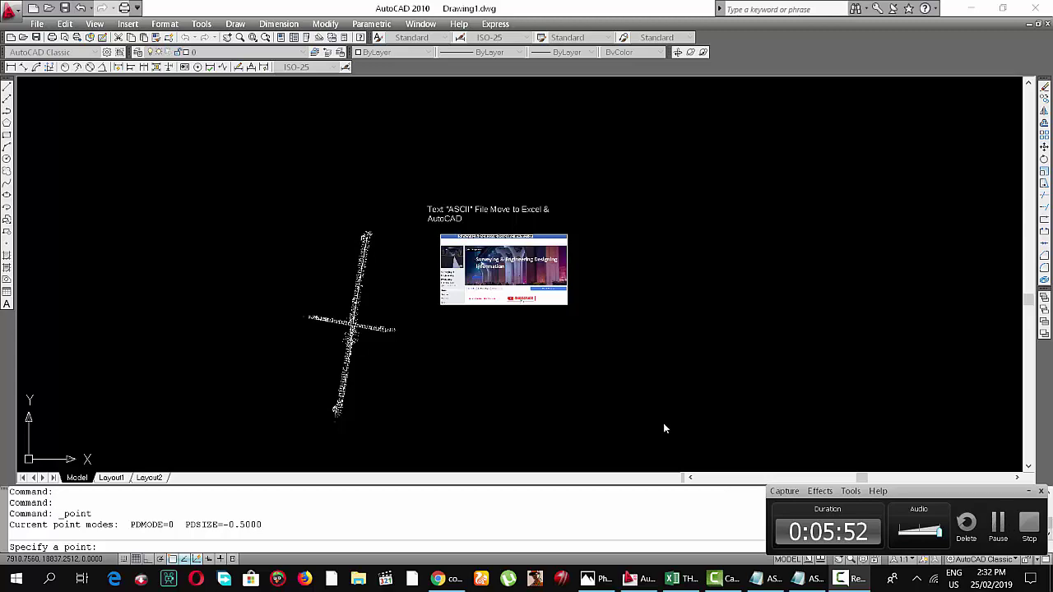
Use ID on two plotted points, one reading X 8093.8810, Y 20417.4460, Z 200.1370.
scroll(360, 366, up, 3)
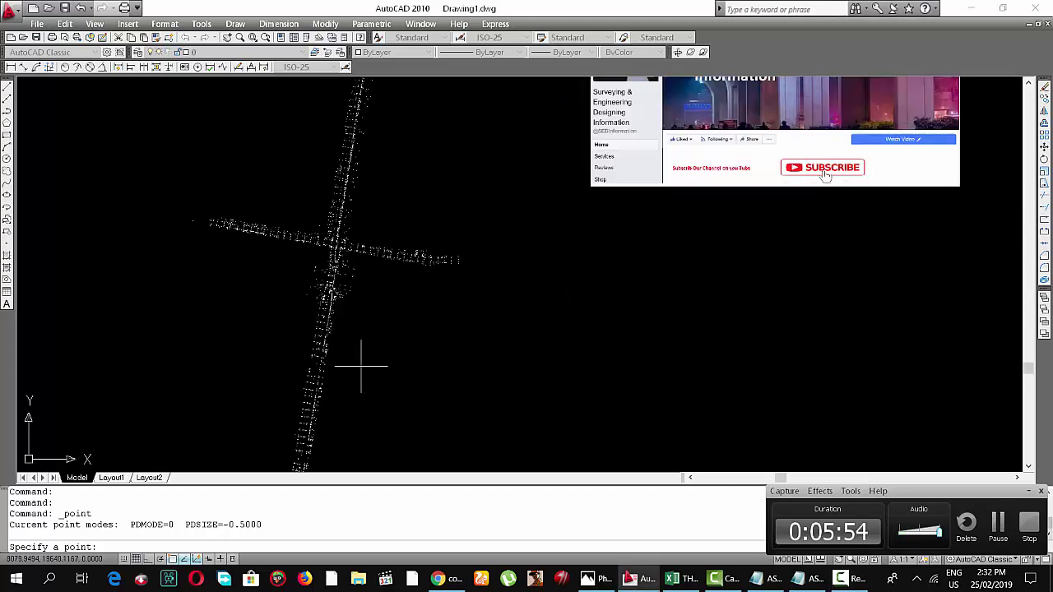
scroll(379, 185, up, 5)
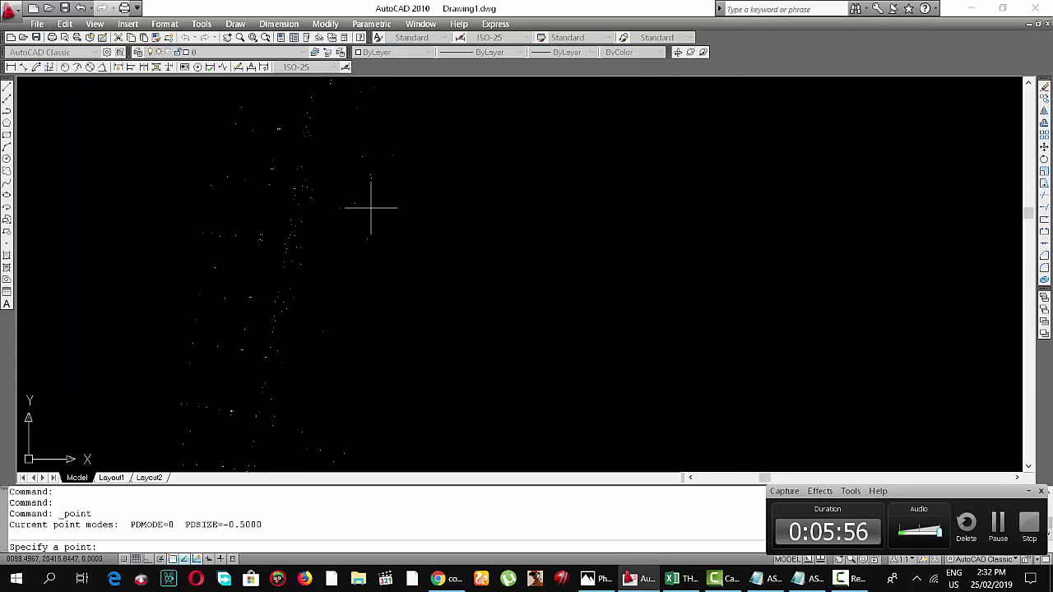
key(Escape)
key(Escape)
key(Escape)
text(i)
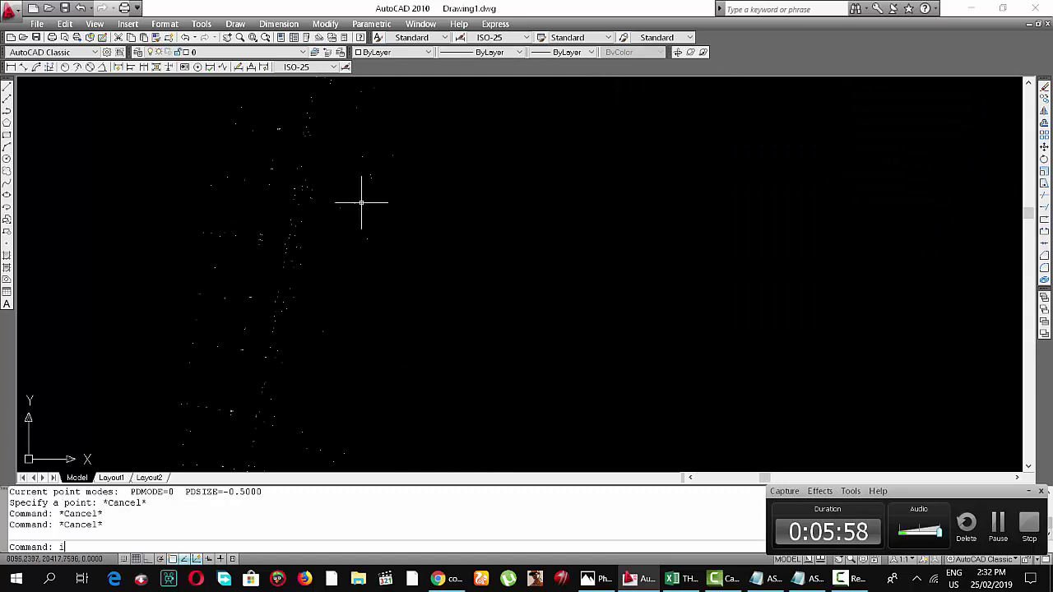
text(d)
key(Return)
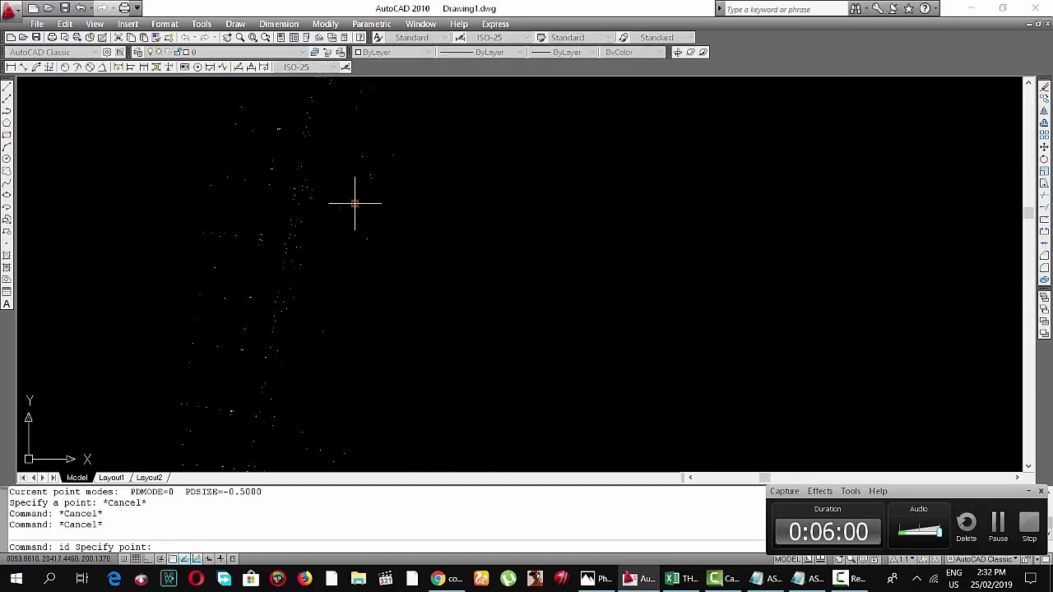
click(355, 203)
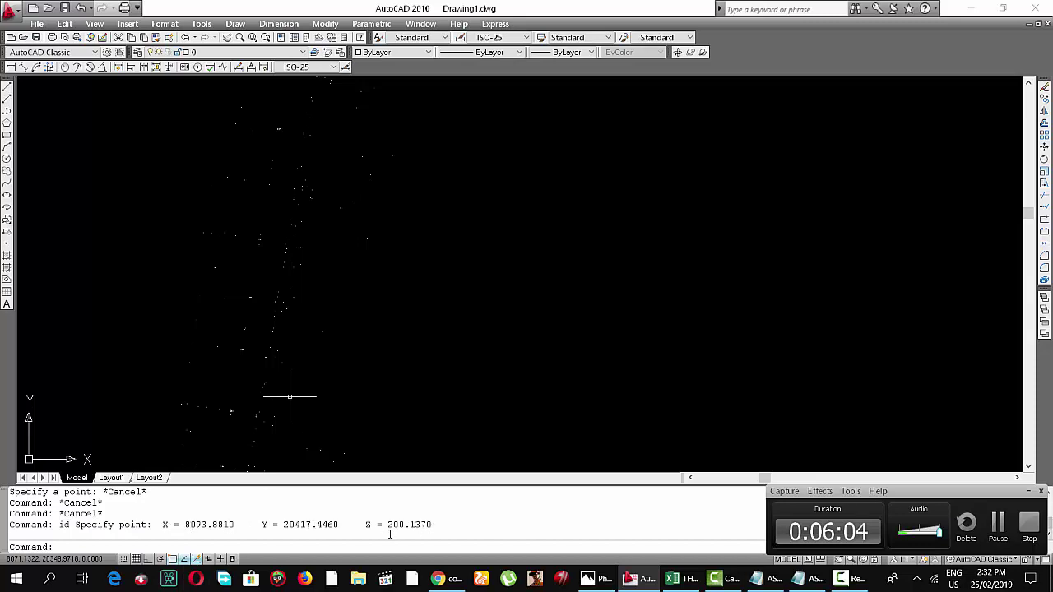
text(i)
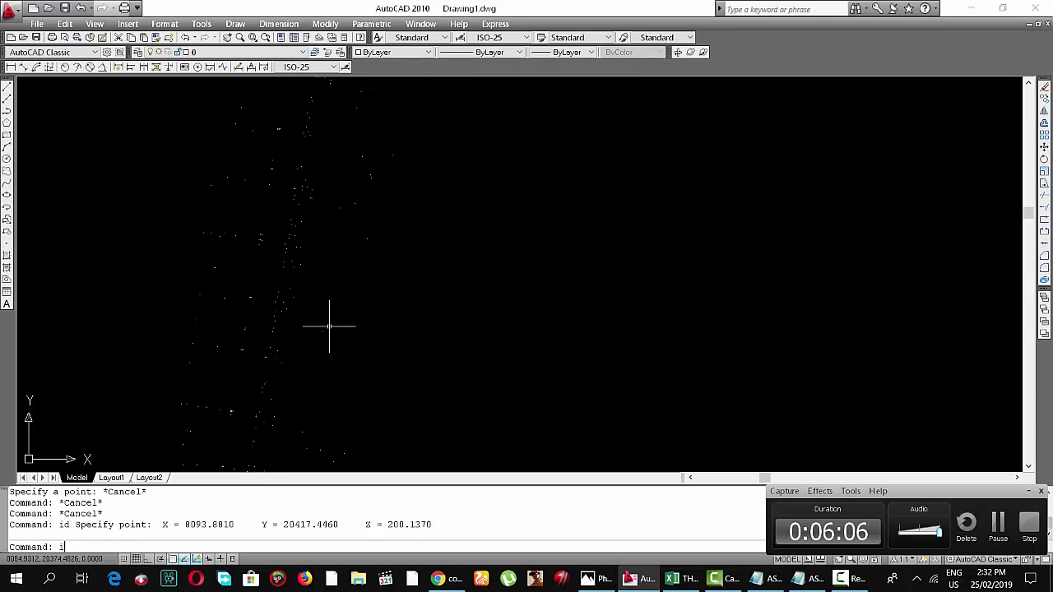
text(d)
key(Return)
click(251, 297)
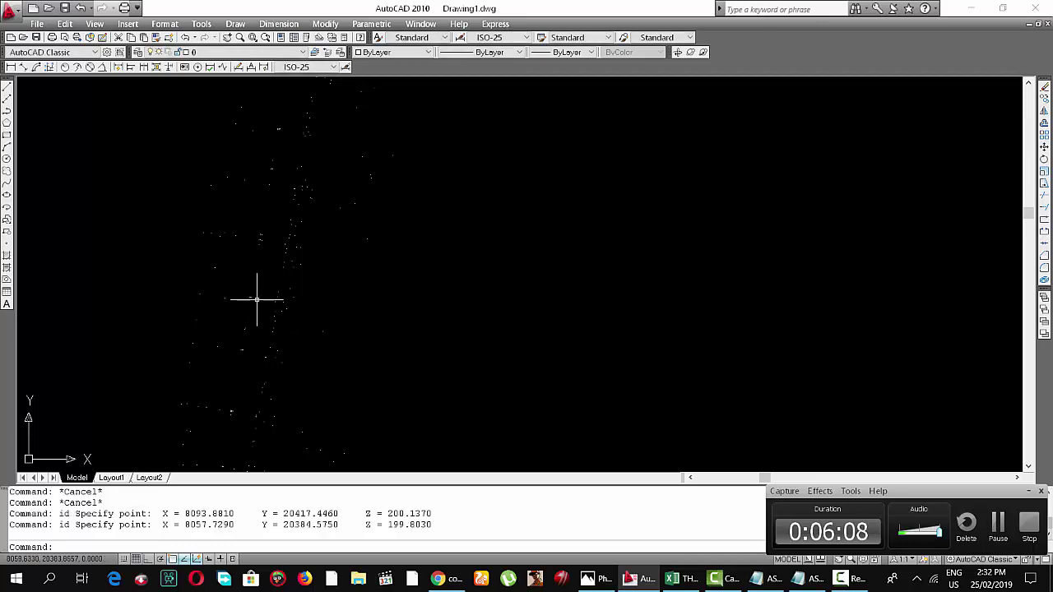
scroll(439, 291, down, 2)
scroll(505, 289, down, 2)
Zoom and pan until the whole cross-shaped point cloud is visible.
scroll(441, 189, up, 3)
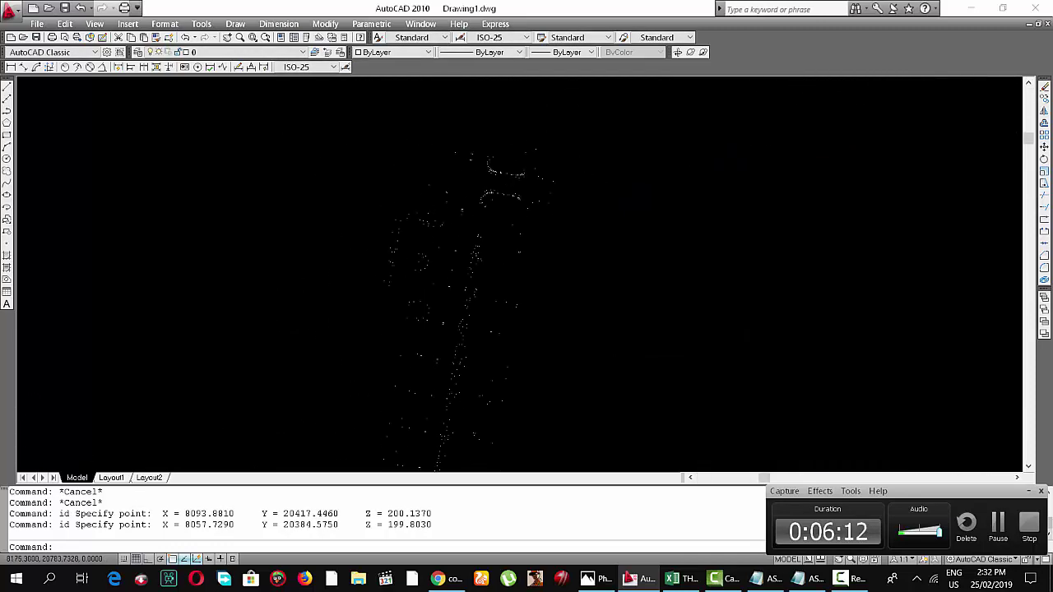
scroll(538, 218, down, 4)
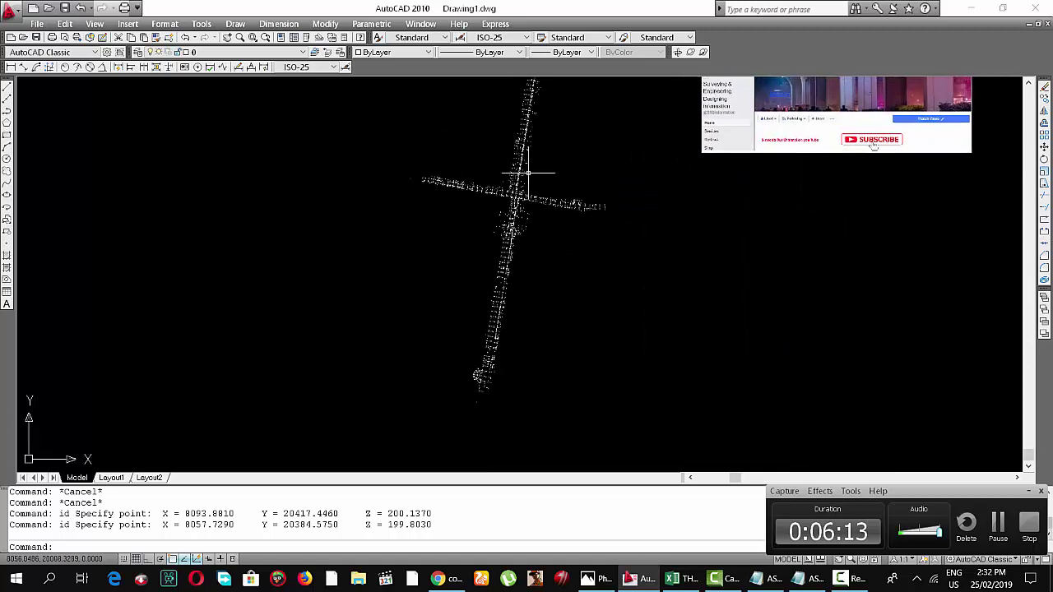
scroll(528, 173, up, 3)
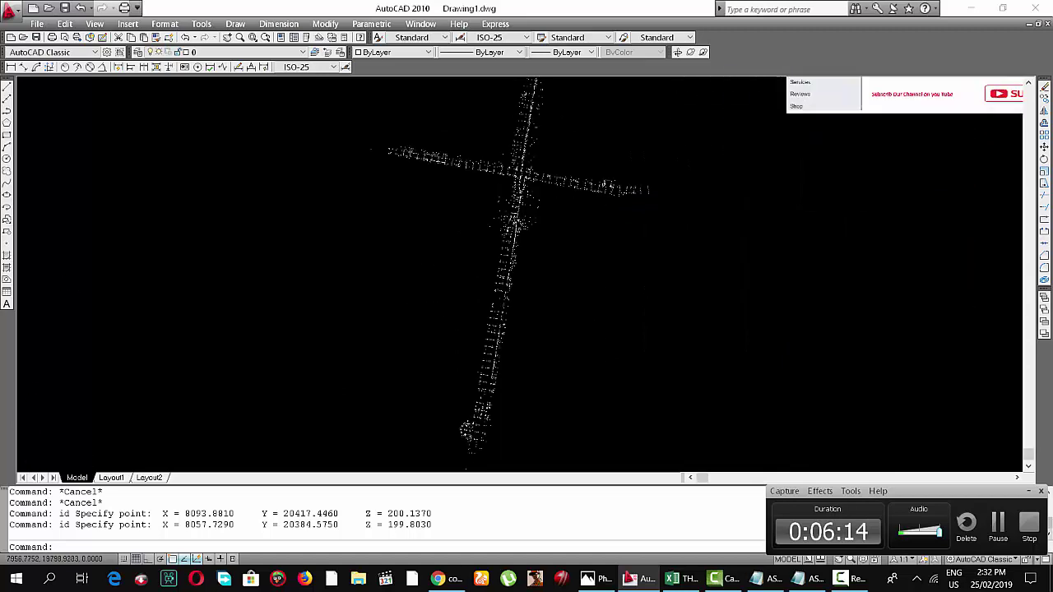
scroll(576, 212, up, 2)
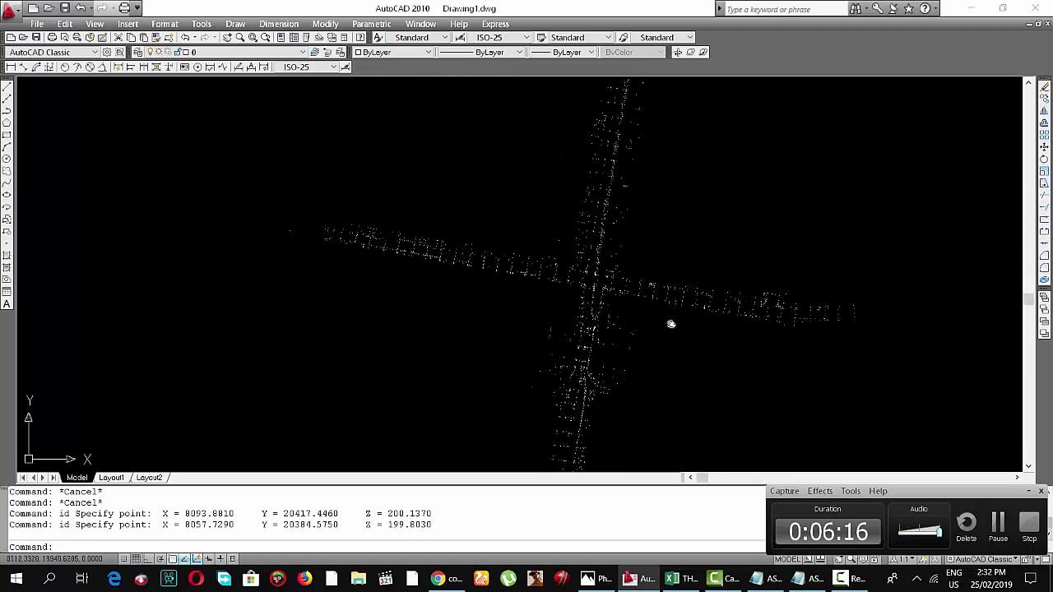
drag(659, 349, 412, 304)
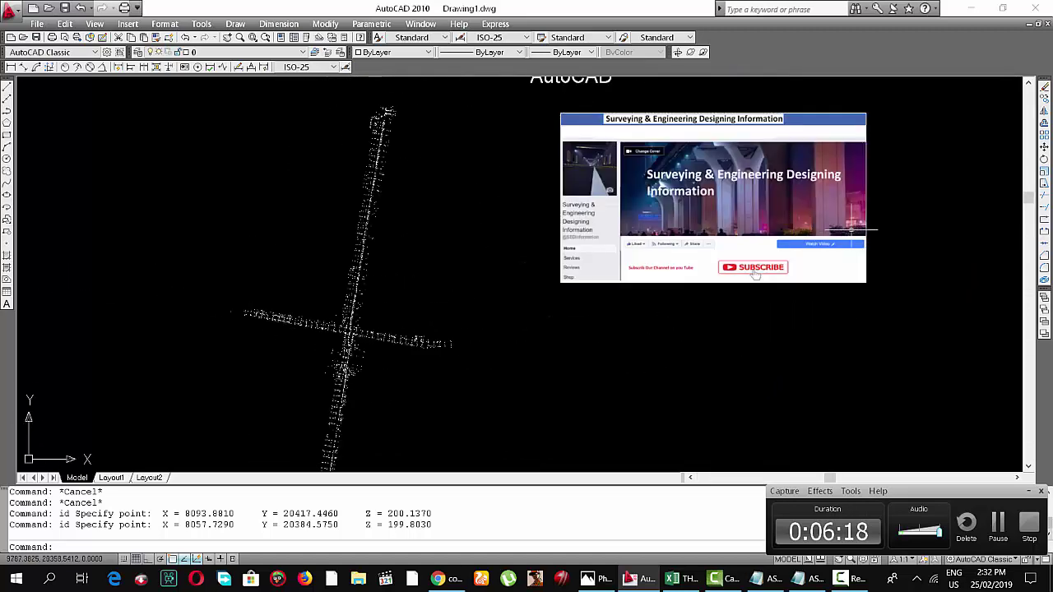
scroll(813, 261, up, 1)
drag(299, 356, 376, 357)
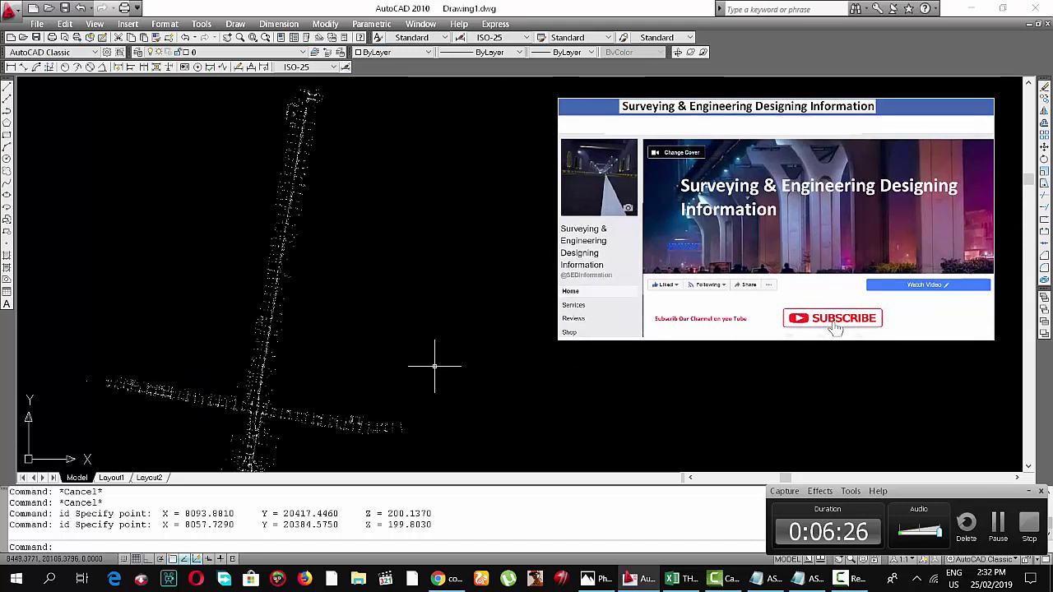
scroll(462, 296, down, 2)
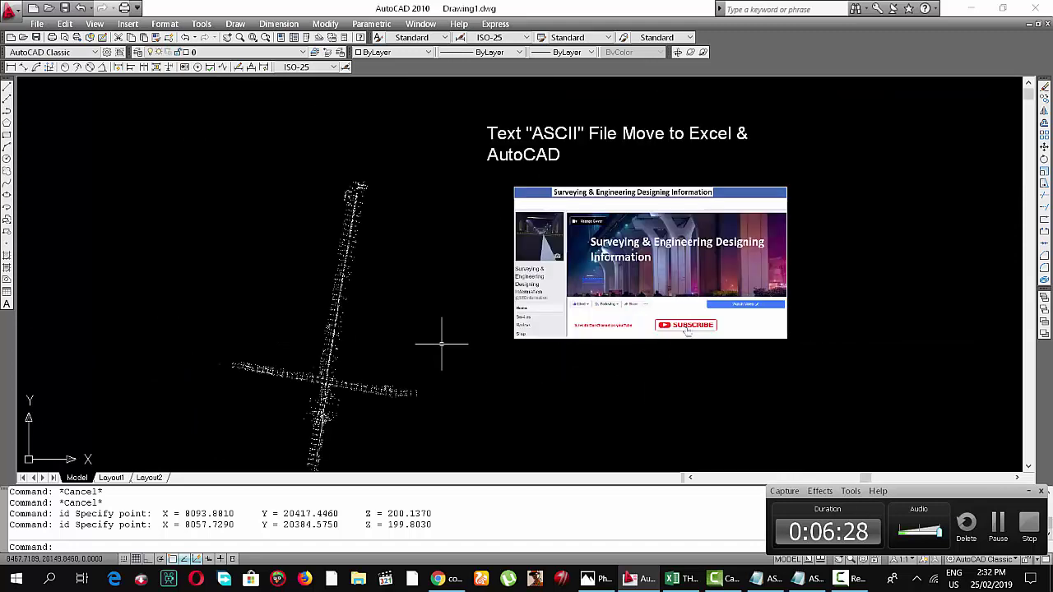